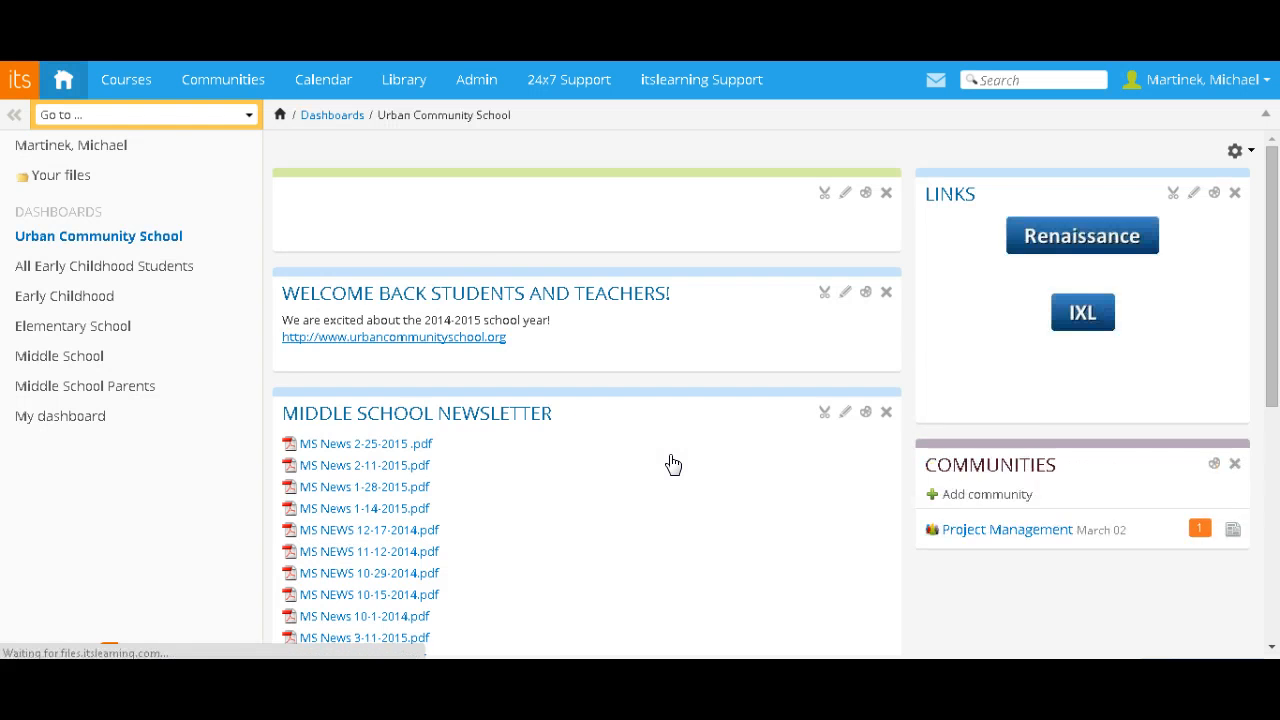
- Open the planner of the Demo course
click(136, 86)
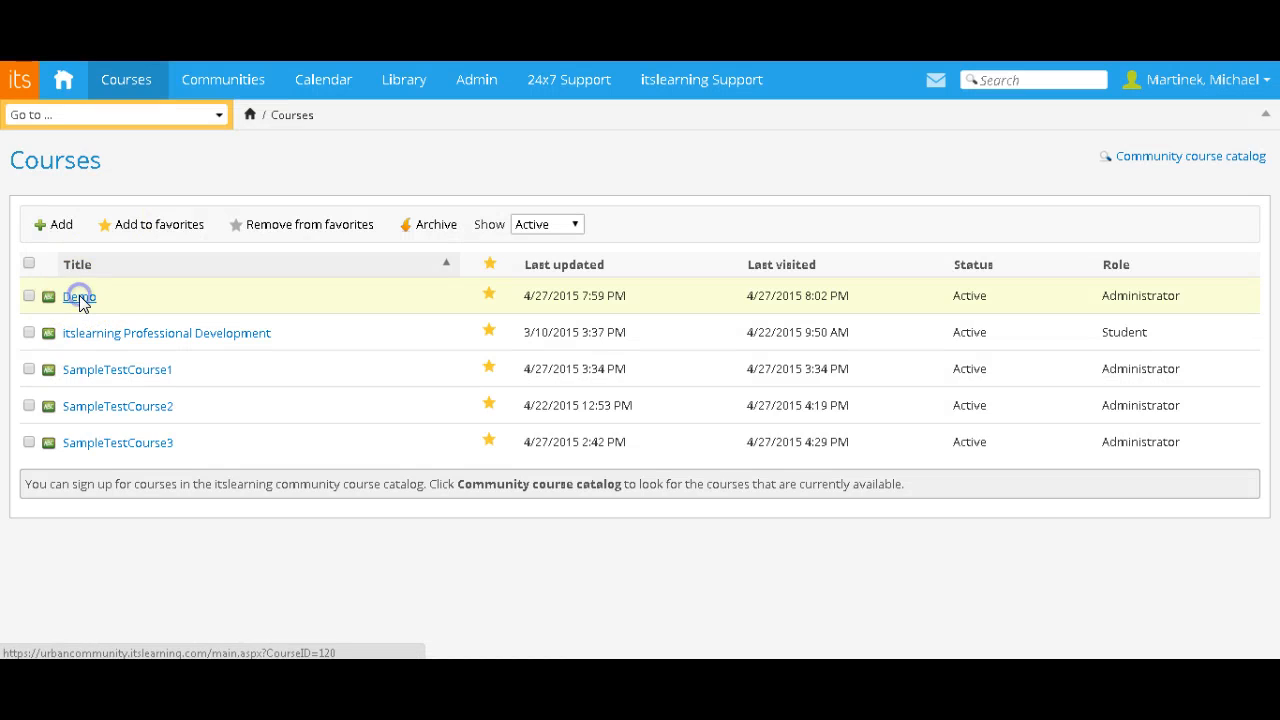
click(79, 296)
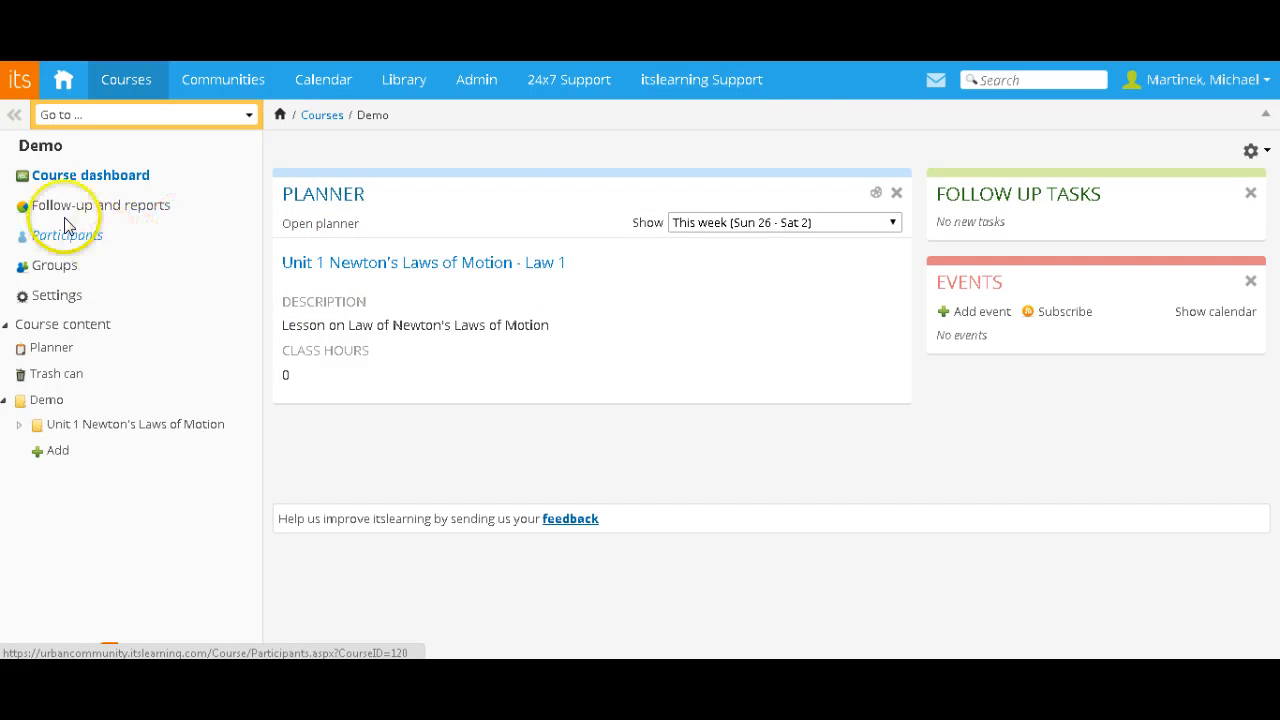
click(23, 349)
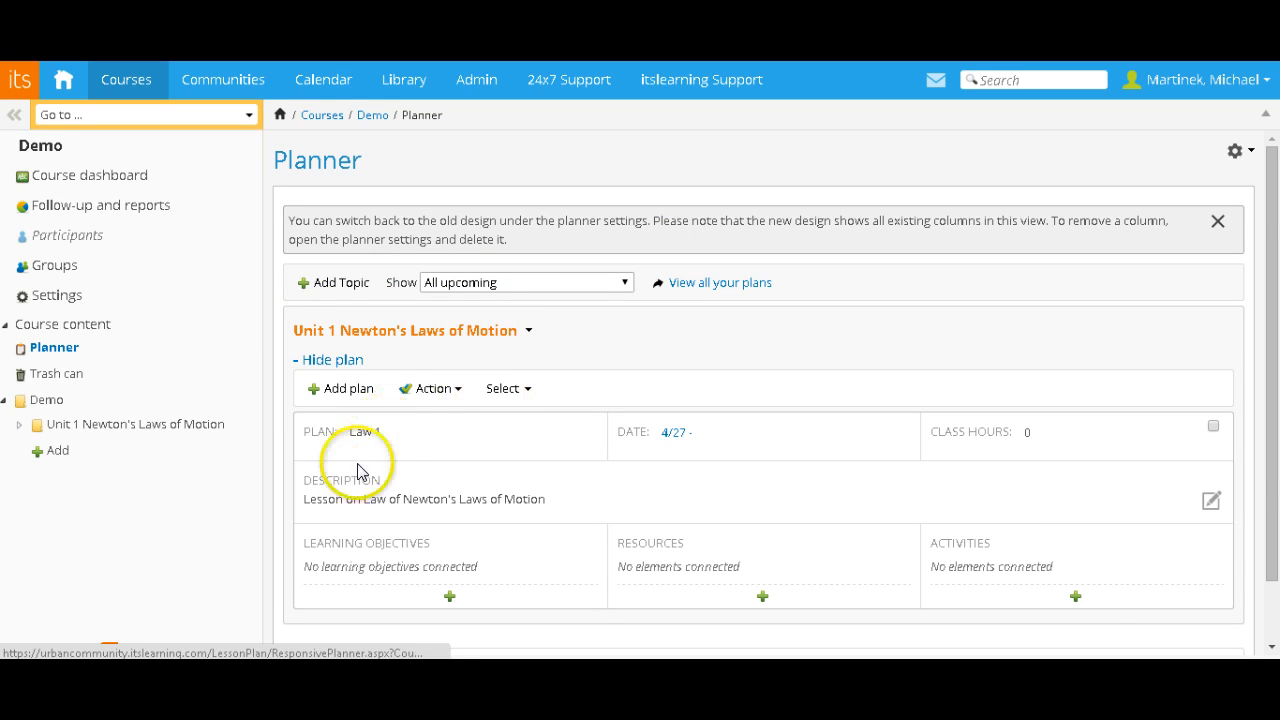
- Create a new assignment activity in the Law 1 plan, titled "Assignment 1" with the text "Instructions for Assignment"
click(1076, 597)
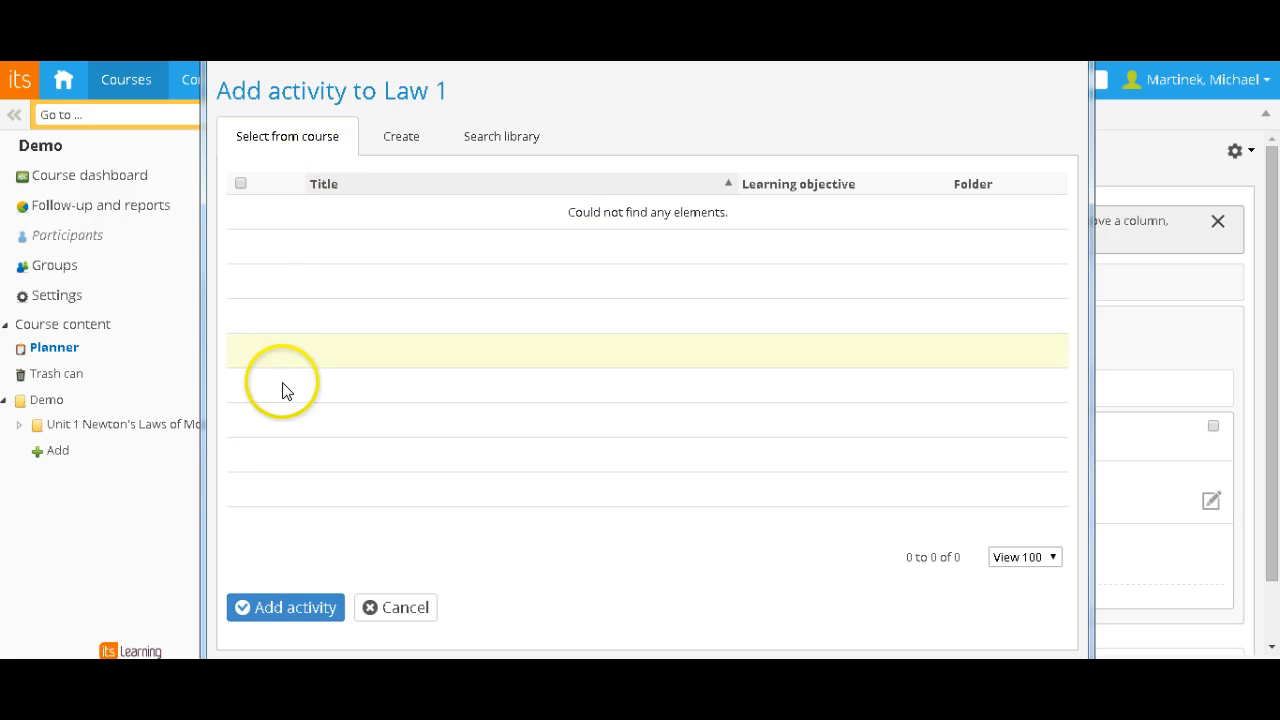
click(405, 145)
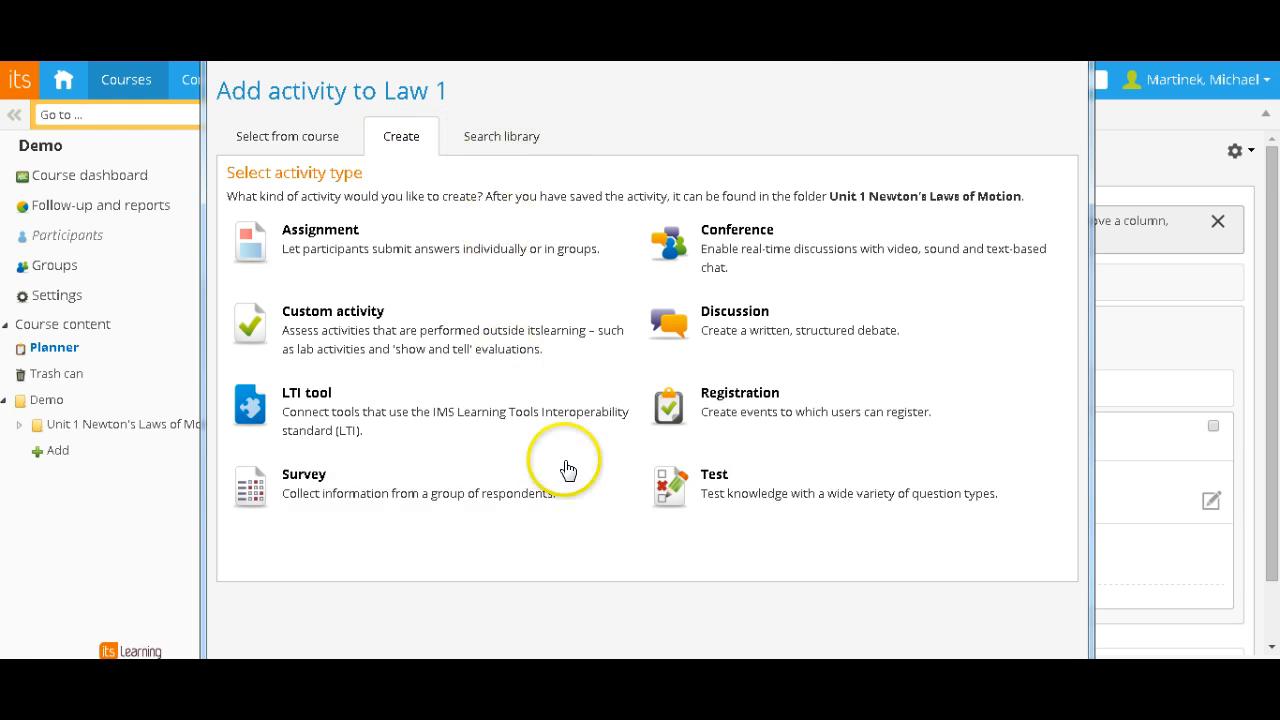
click(333, 248)
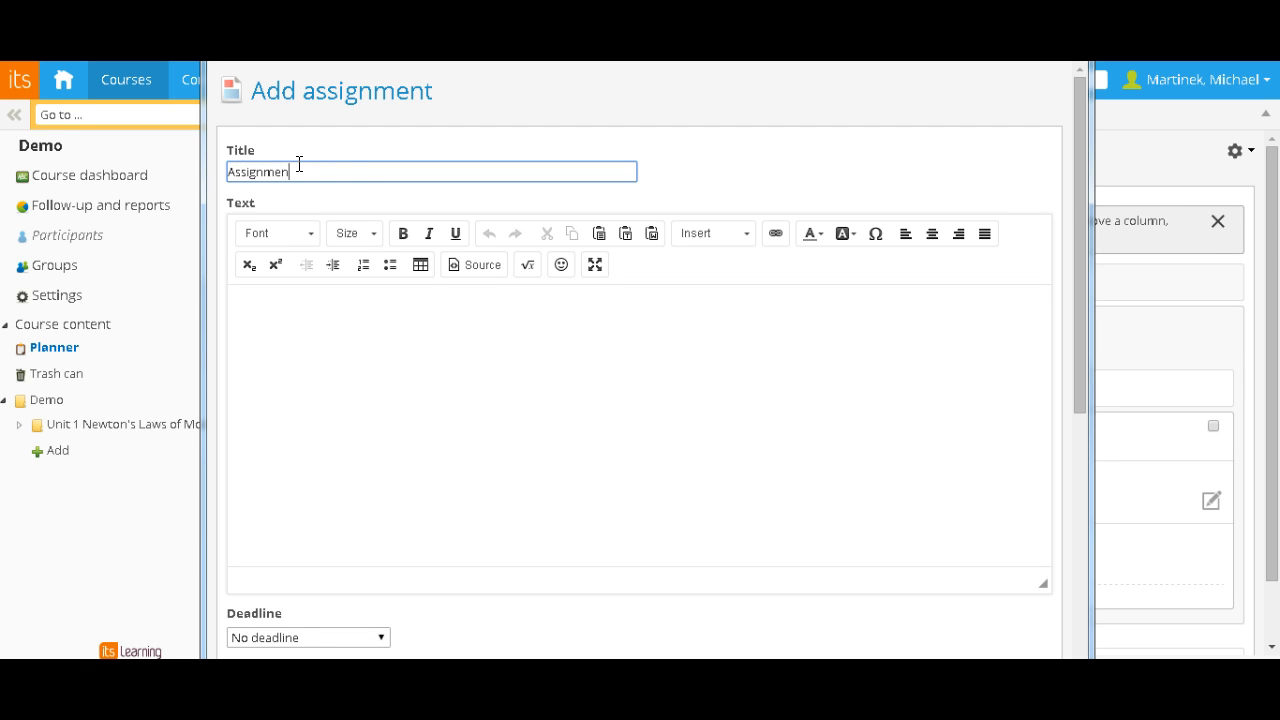
text(1)
click(287, 333)
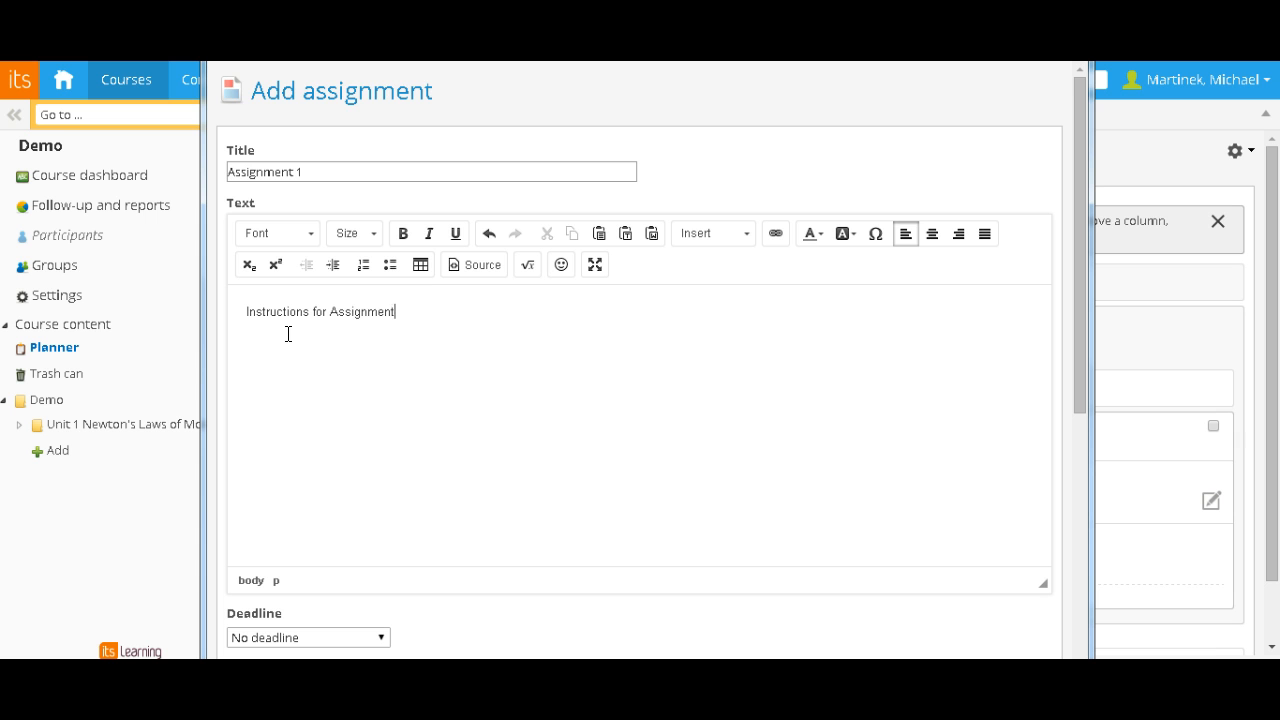
- Try the "At a specific time" deadline option for the assignment and return it to "No deadline"
scroll(292, 333, down, 2)
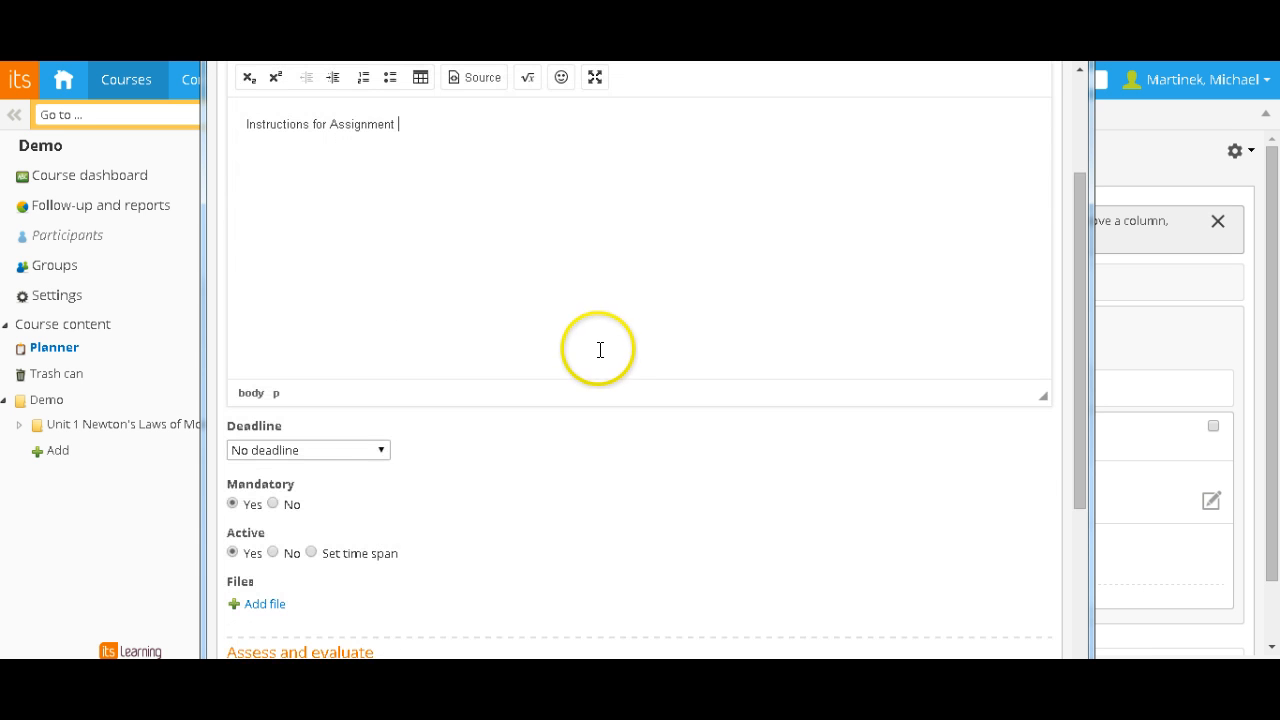
click(371, 452)
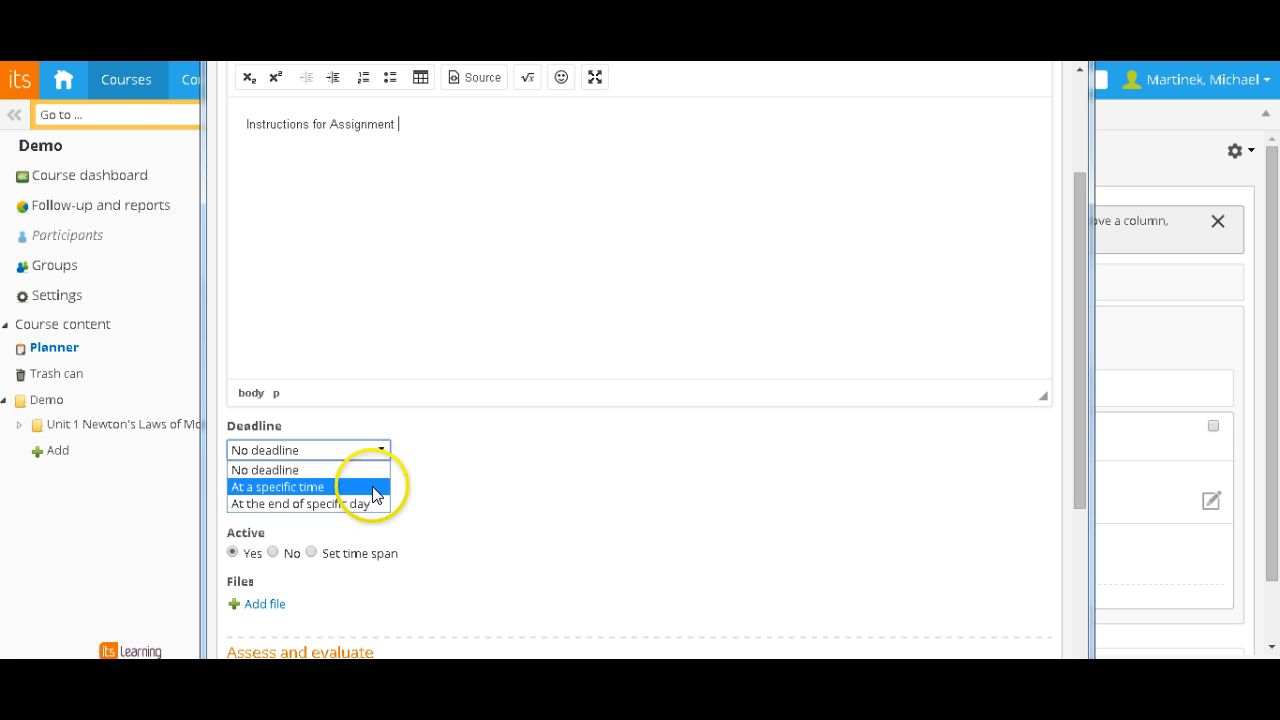
click(375, 487)
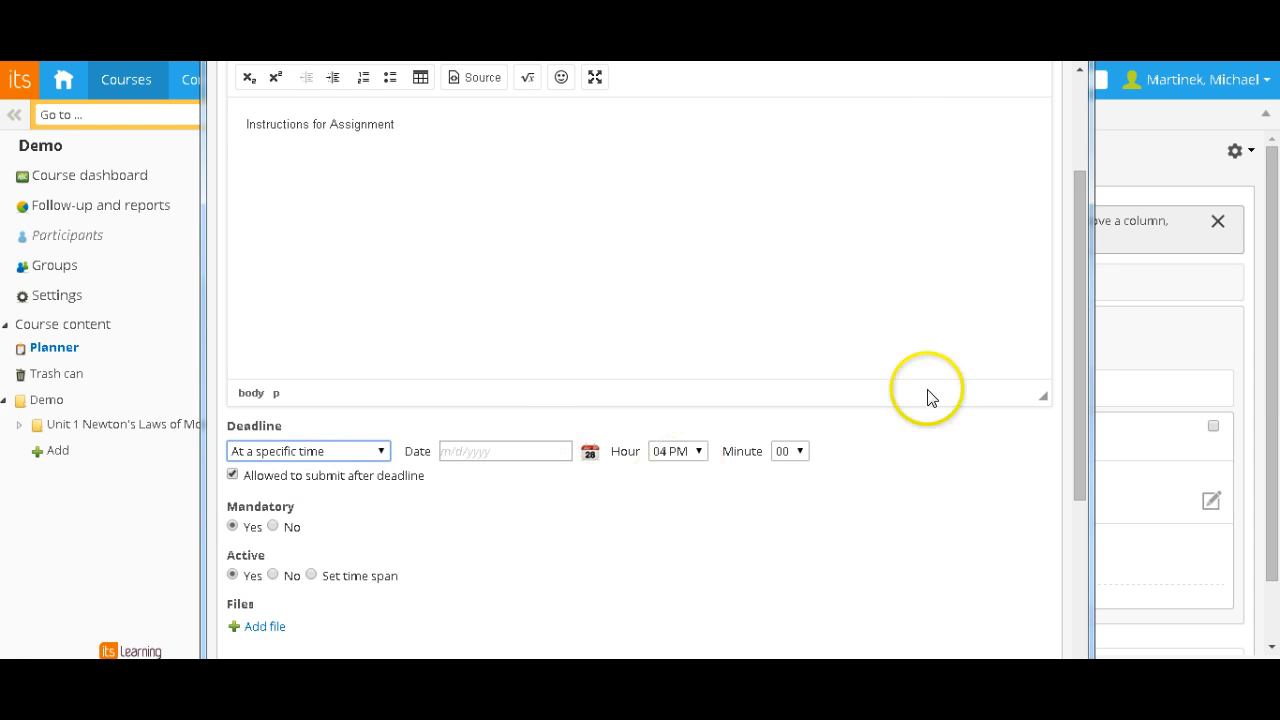
click(380, 451)
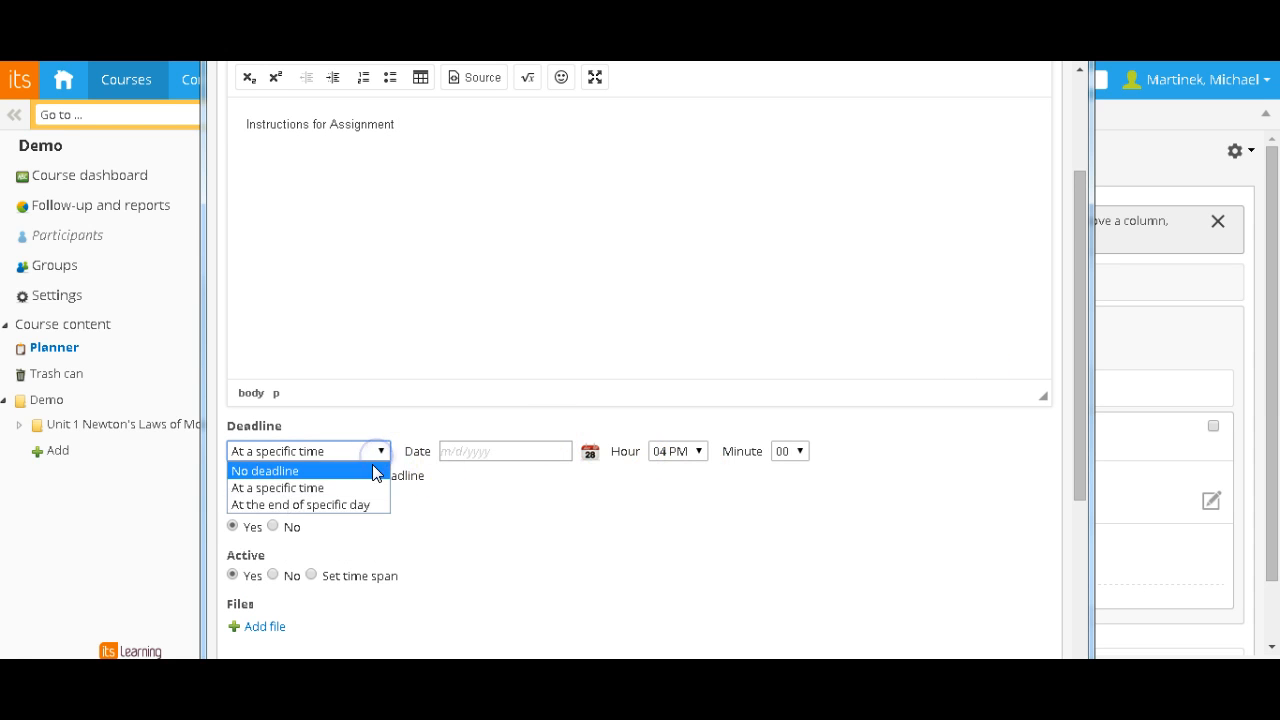
click(374, 467)
- Set the assignment's assessment to UCS MS Scale and include it in the grade book
scroll(420, 468, down, 2)
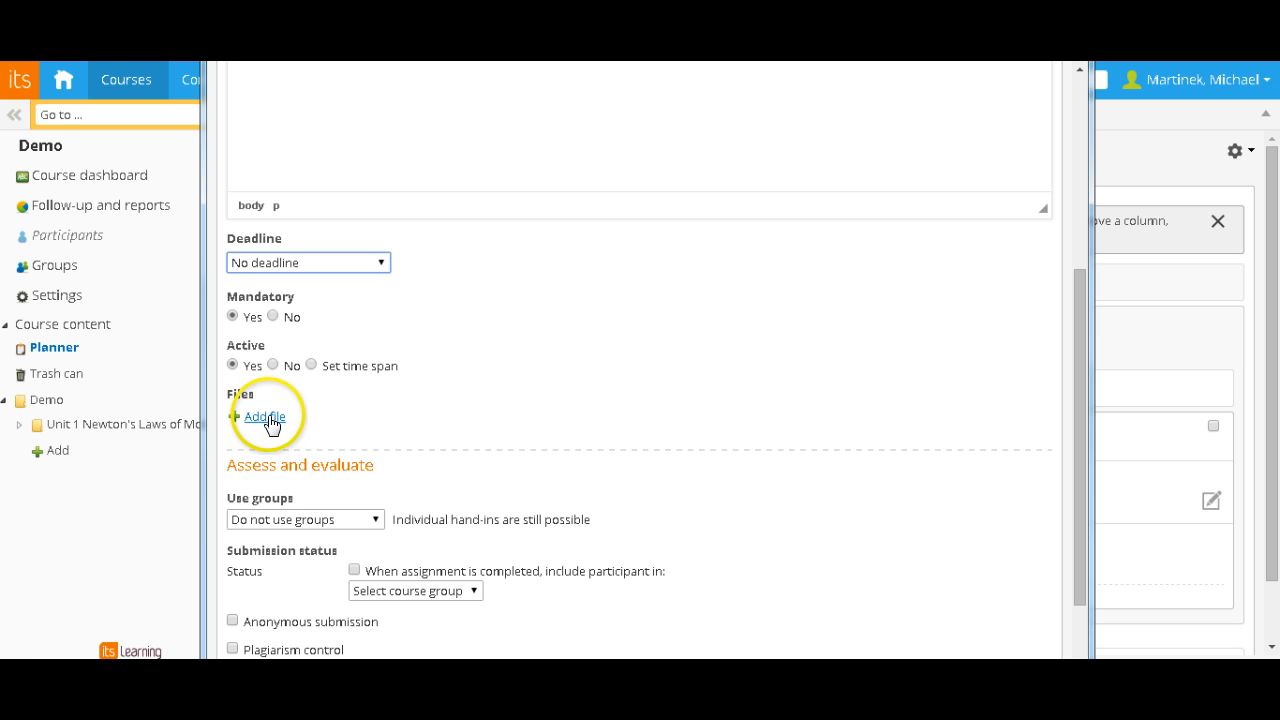
scroll(443, 400, down, 2)
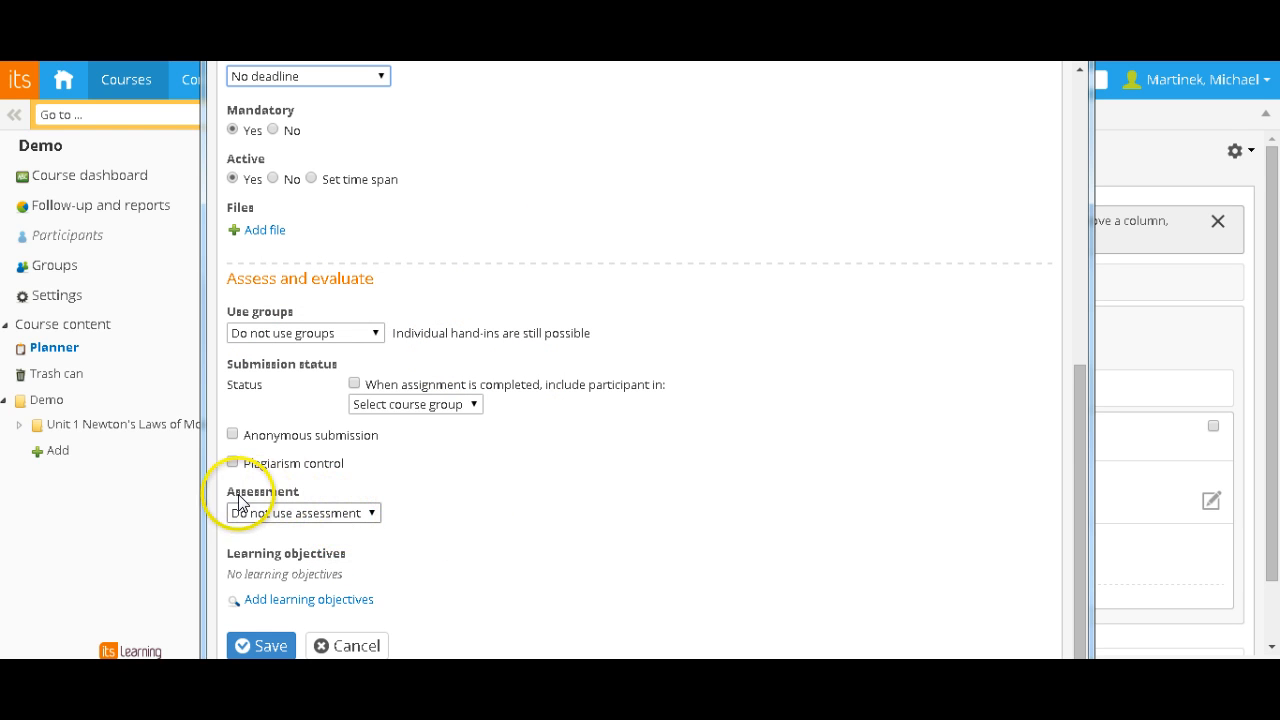
click(371, 518)
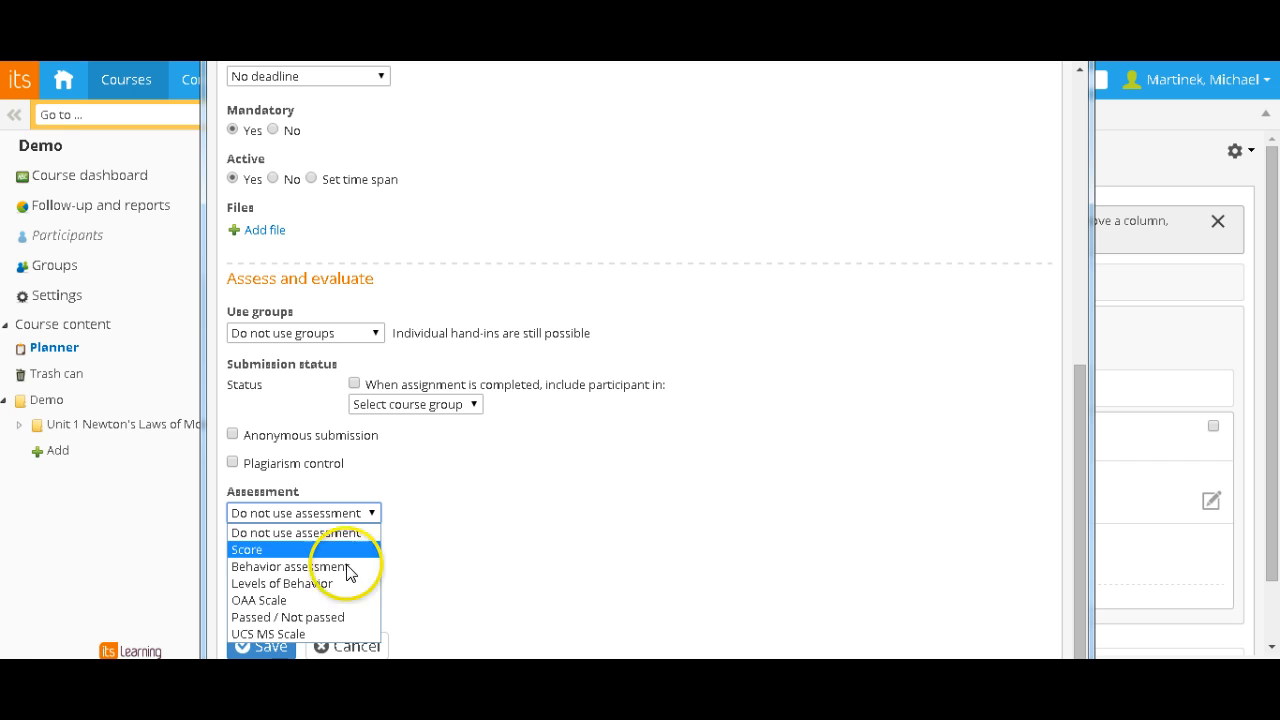
click(347, 634)
click(250, 552)
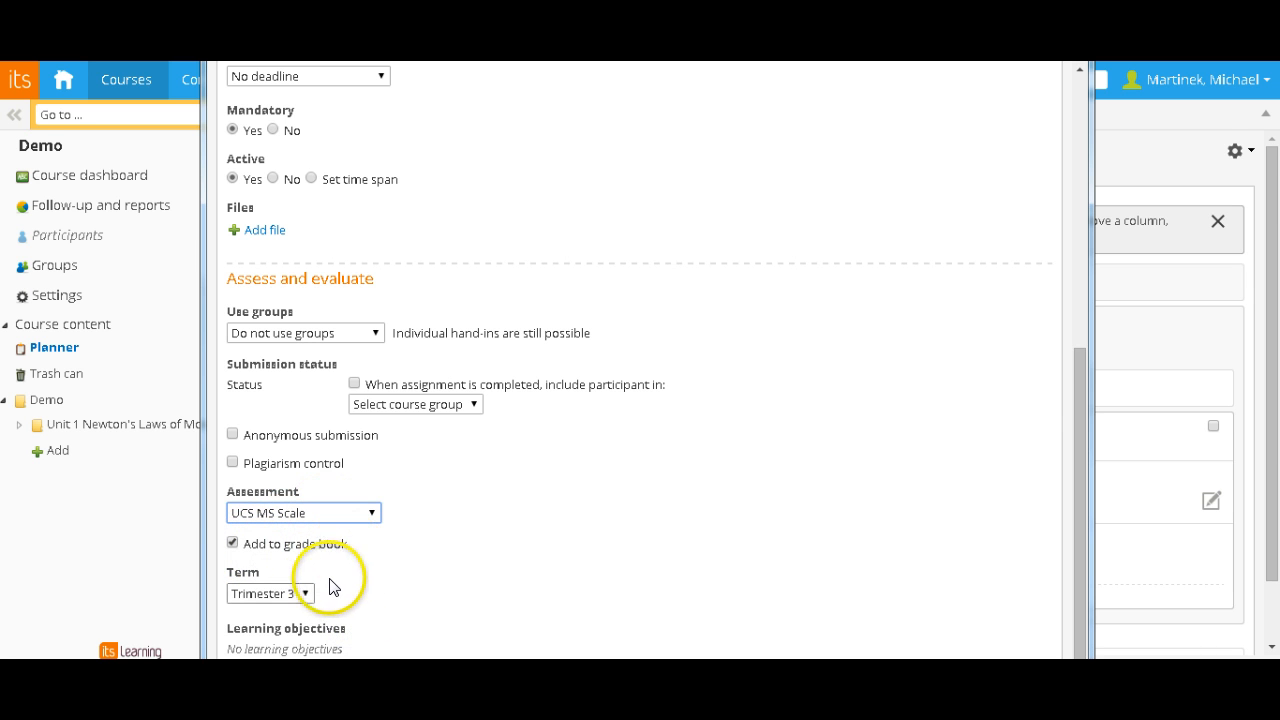
- Check the terms available for the assignment and keep Trimester 3
scroll(331, 566, down, 1)
click(304, 519)
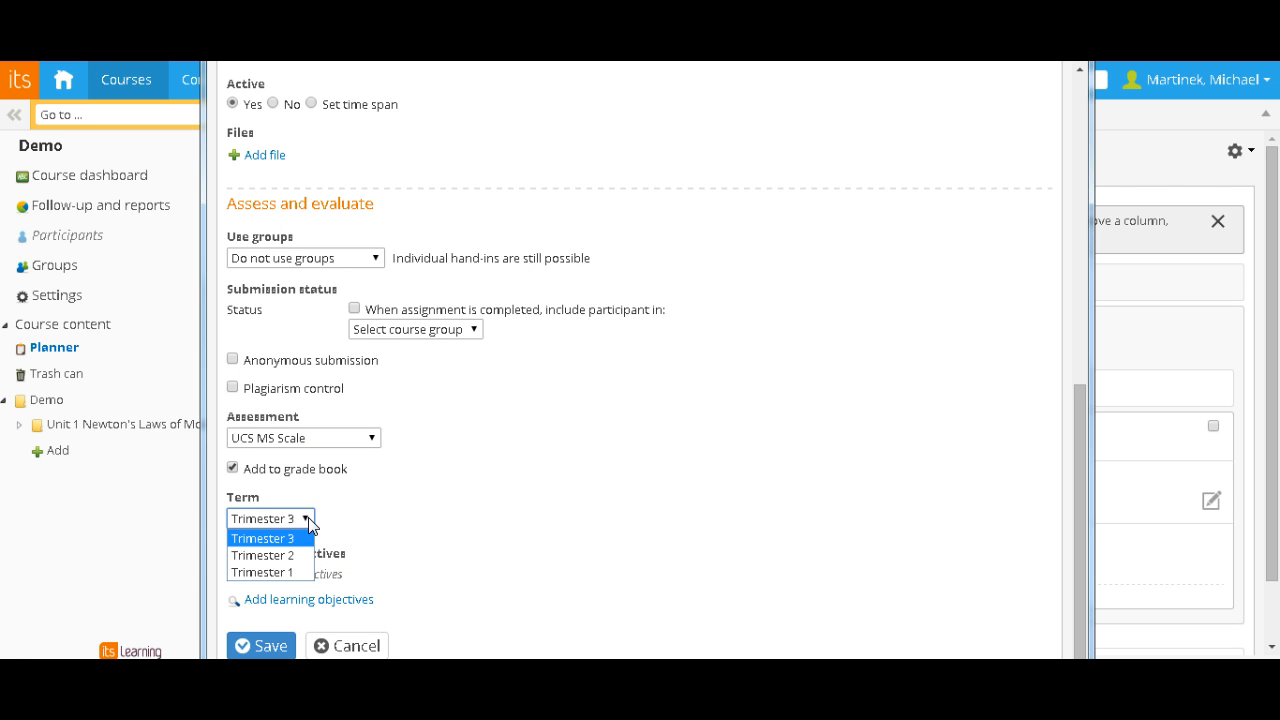
click(306, 520)
click(426, 527)
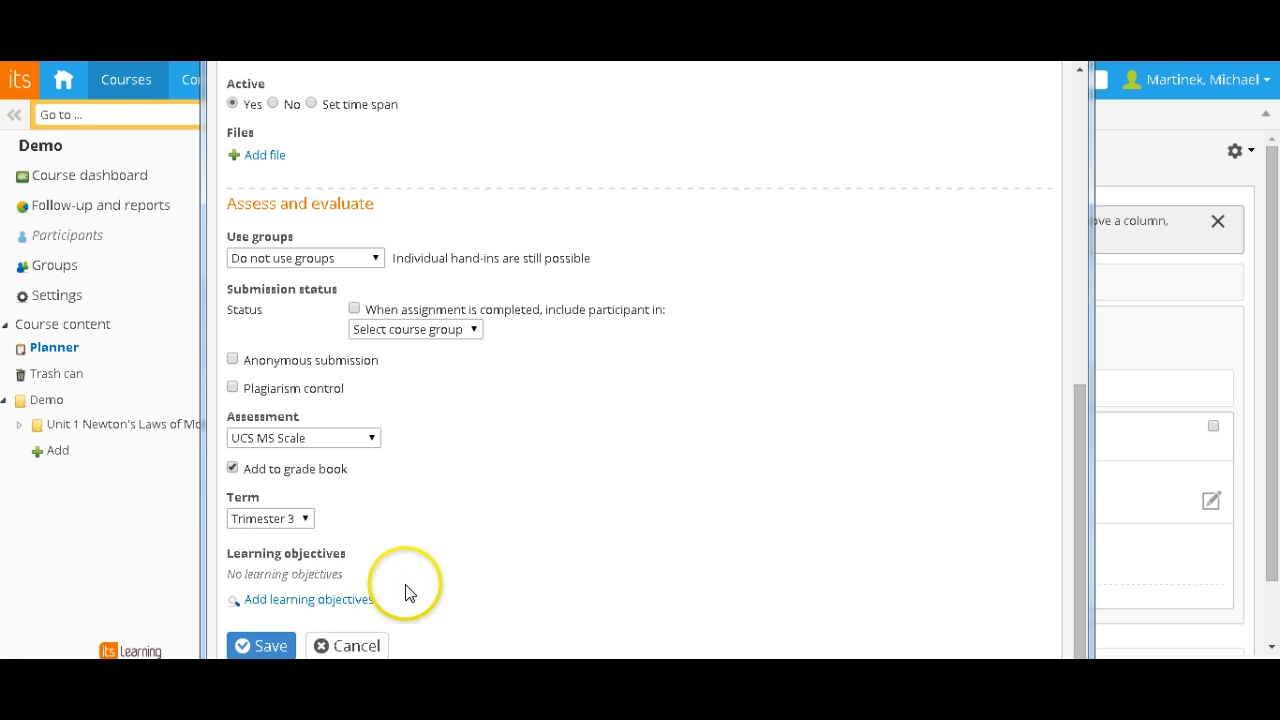
- Add learning objective 1 from B. Forces and Motion to the assignment
click(349, 603)
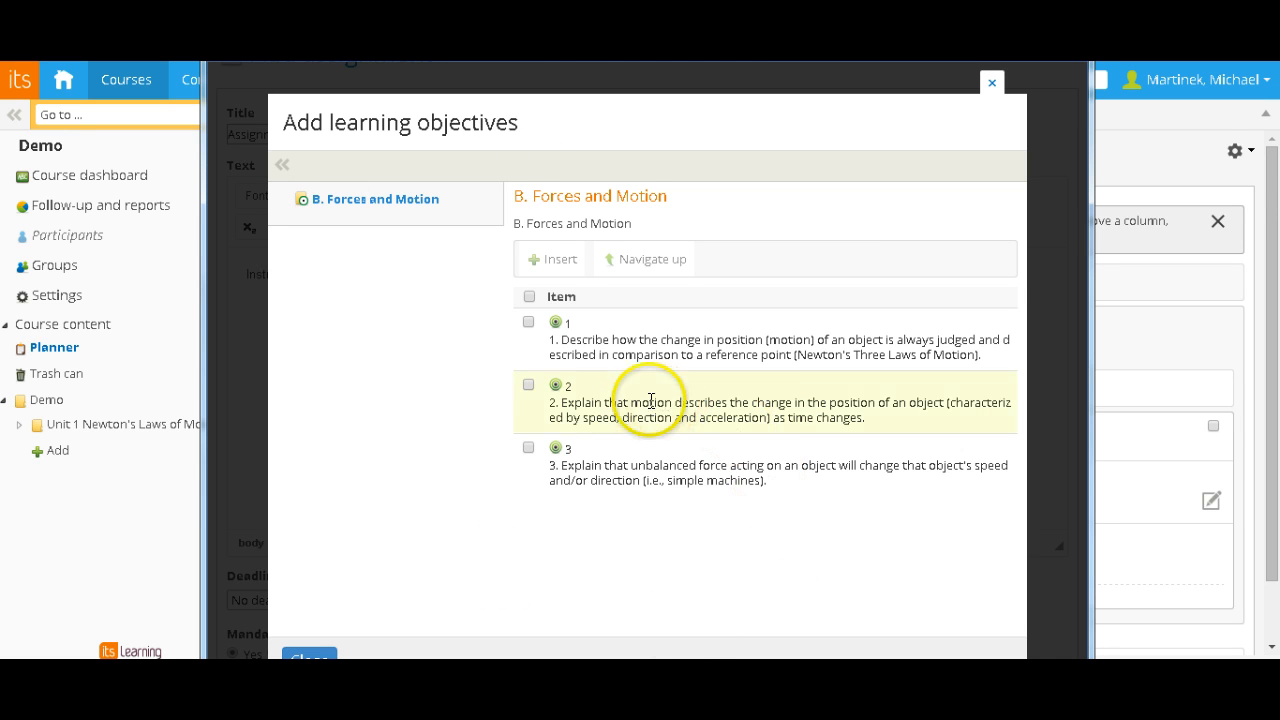
click(528, 323)
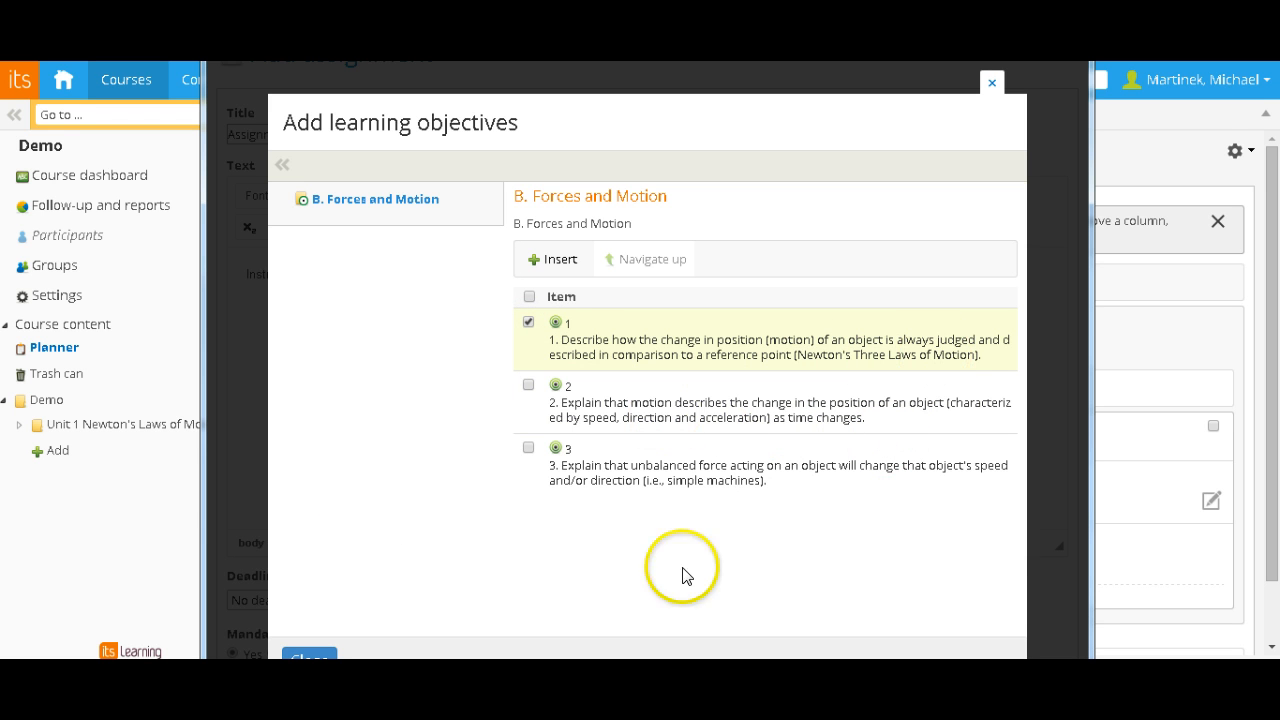
click(552, 260)
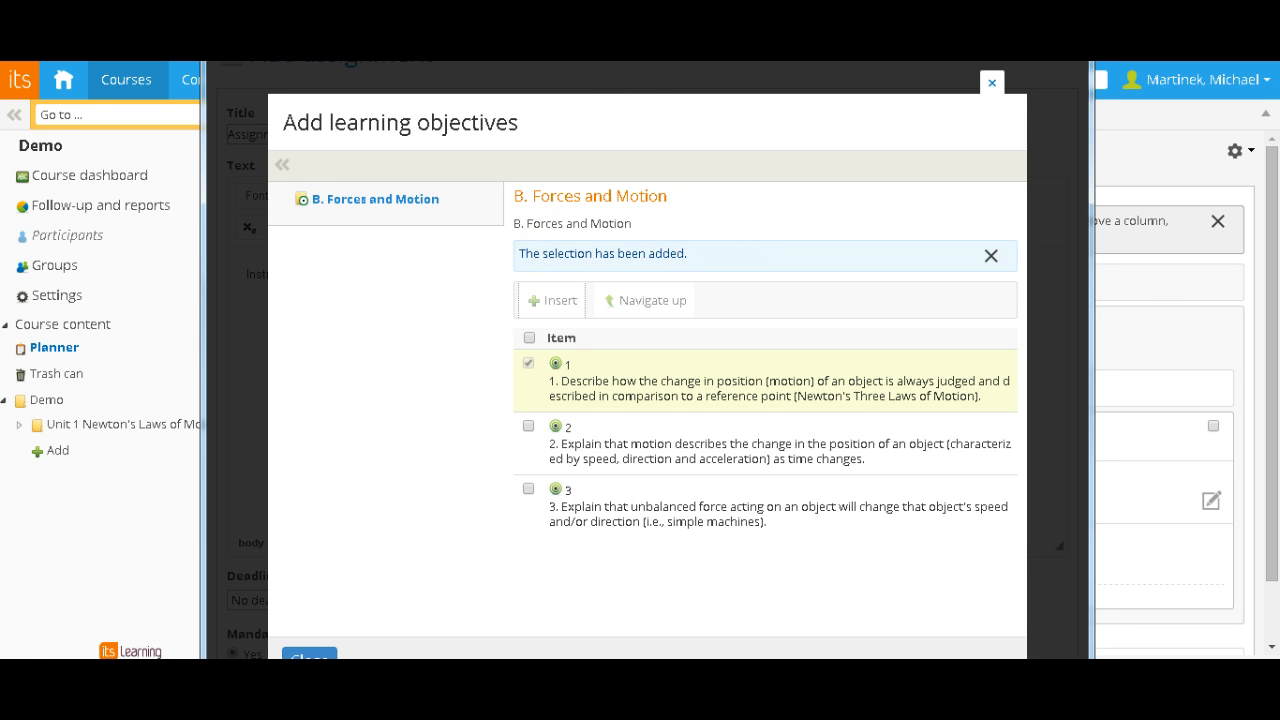
scroll(486, 371, down, 1)
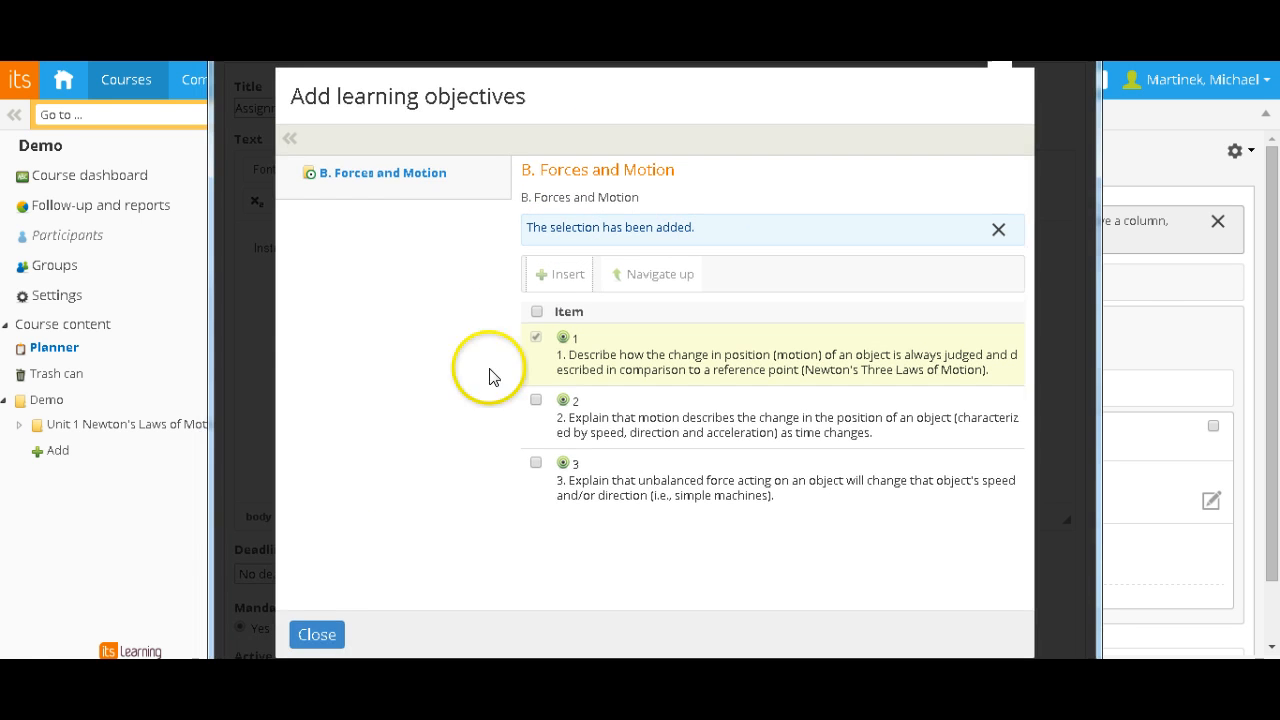
click(317, 637)
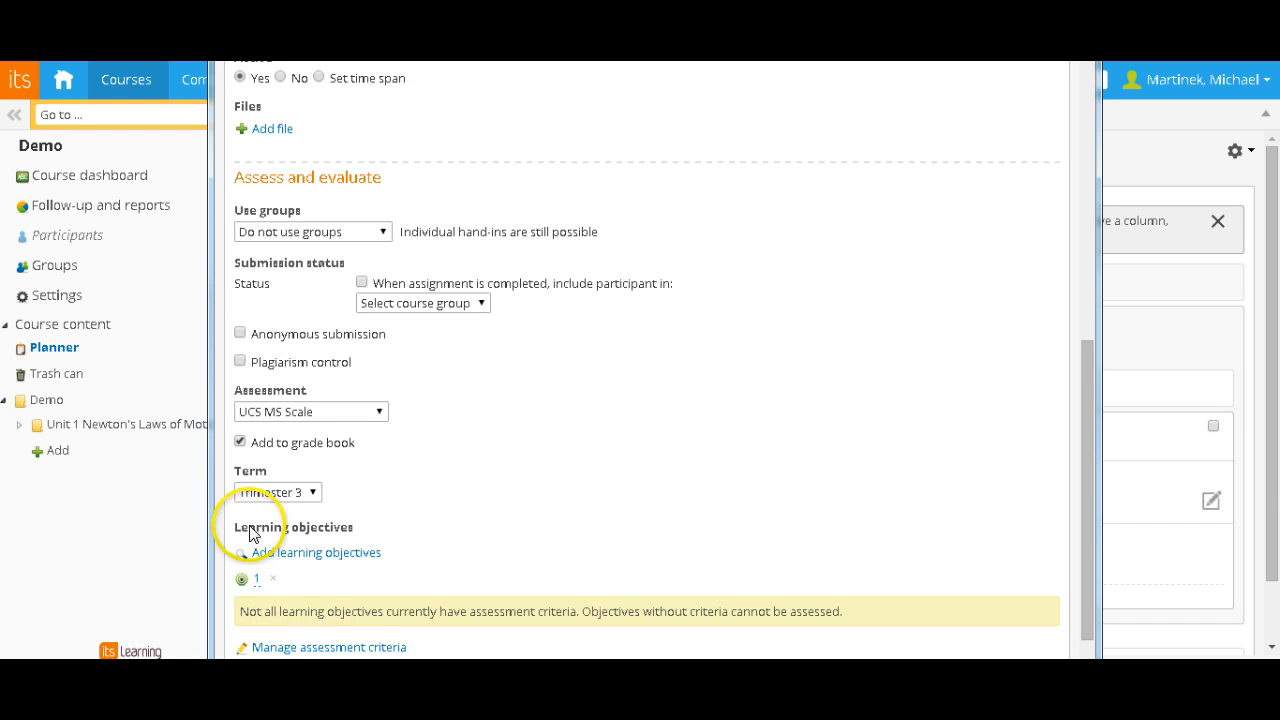
- Add an assessment criterion named "Understanding Law 1" to learning objective 1
scroll(299, 556, down, 2)
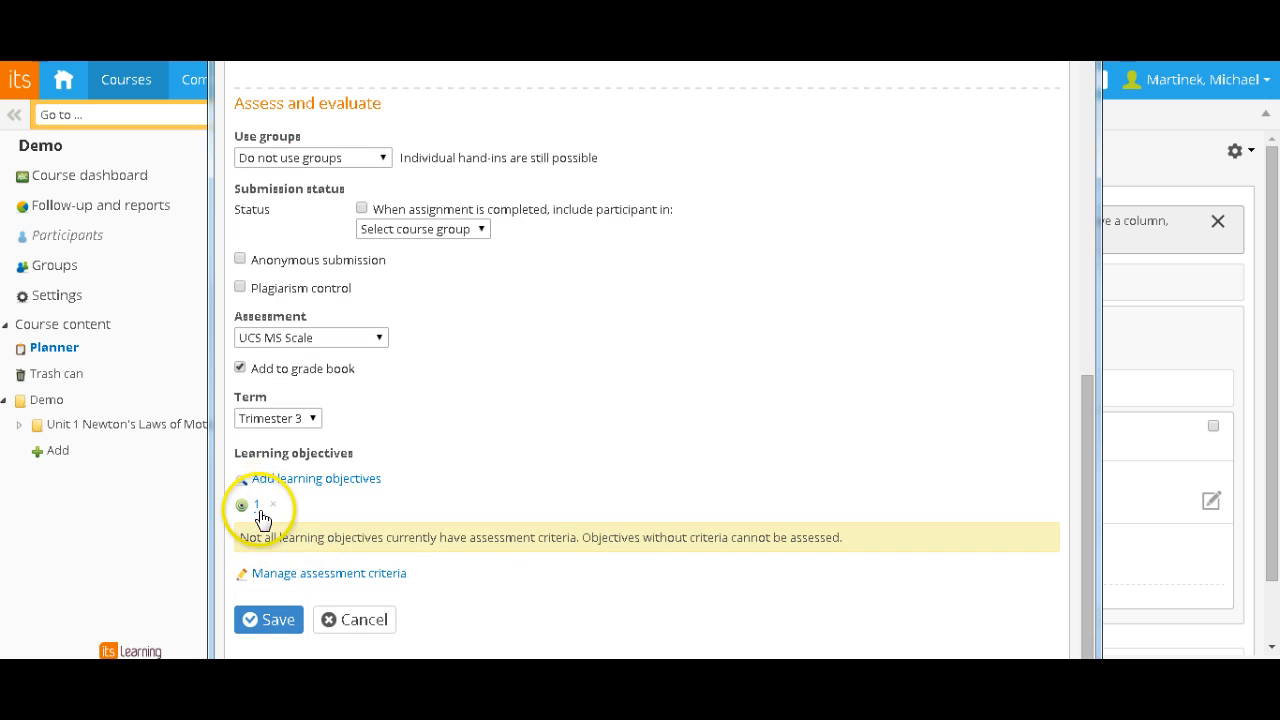
mouse_move(260, 511)
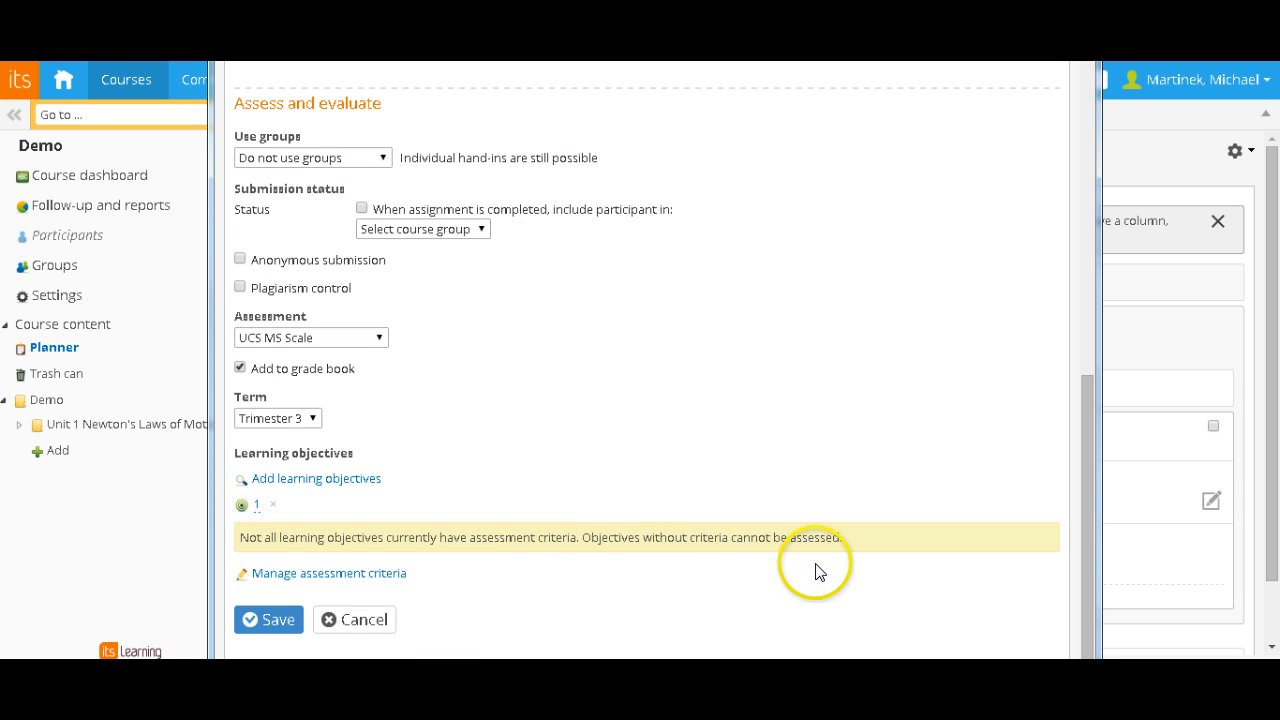
click(344, 576)
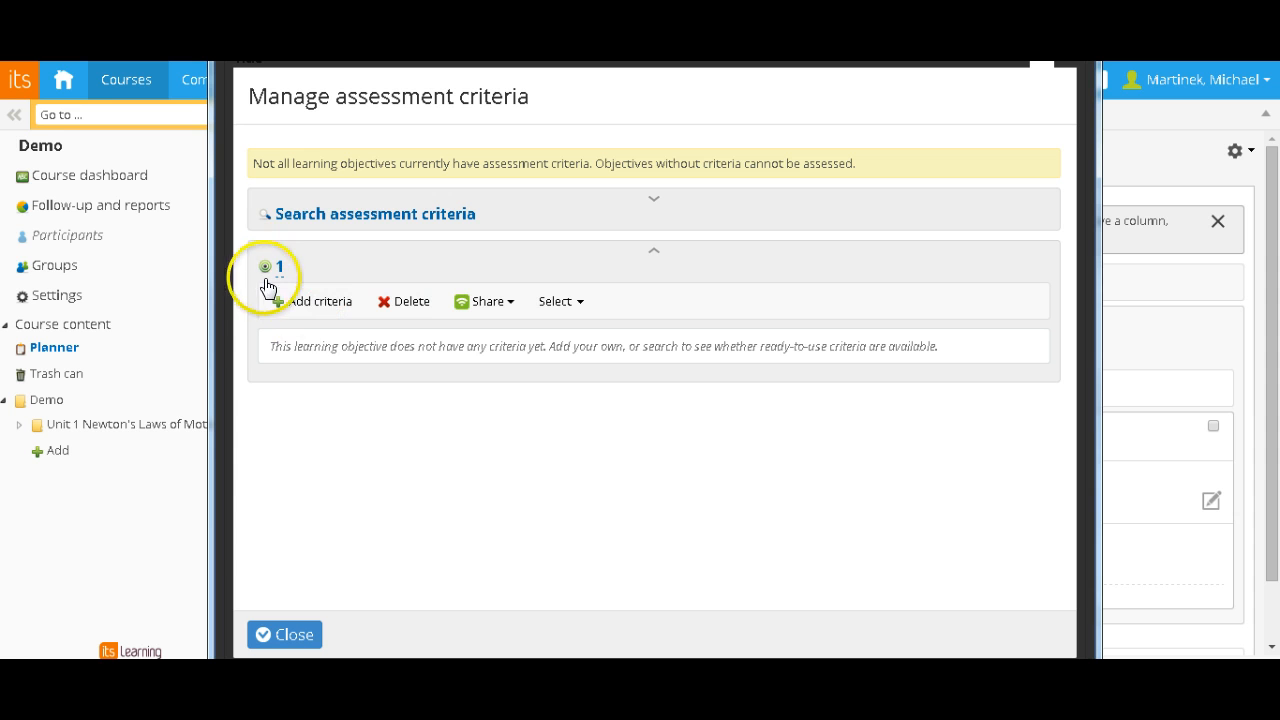
click(328, 317)
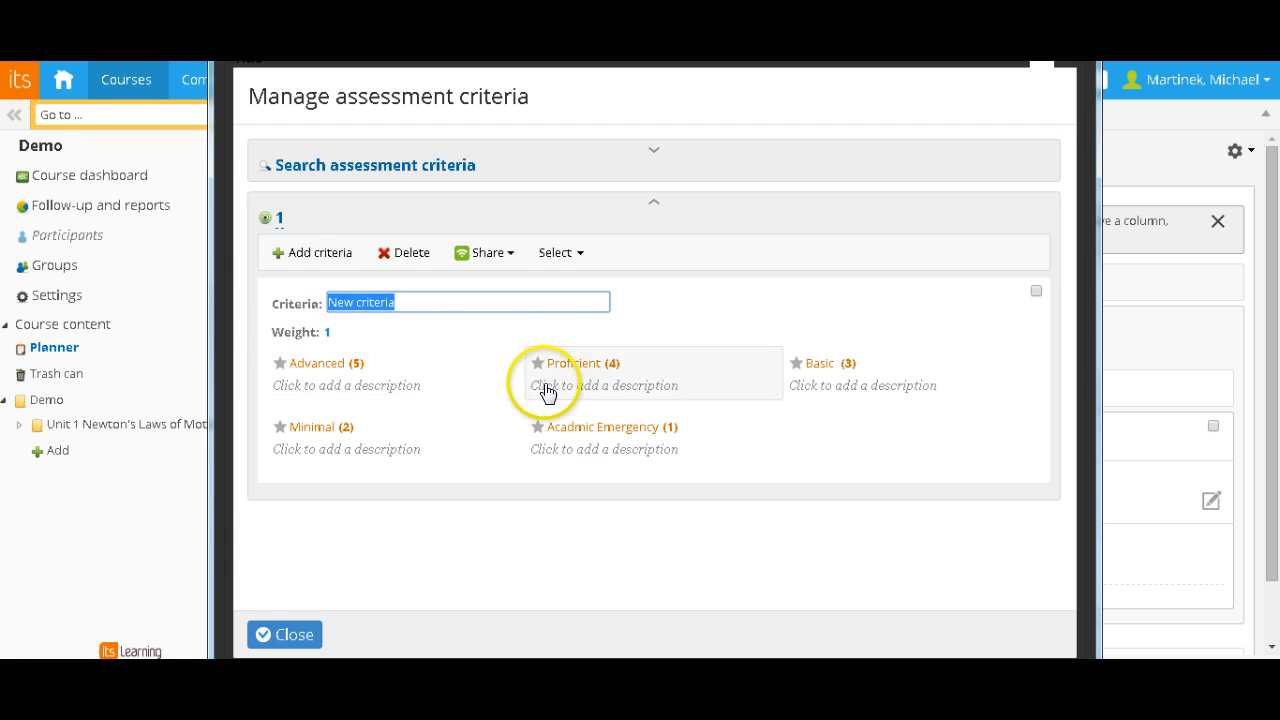
mouse_move(283, 222)
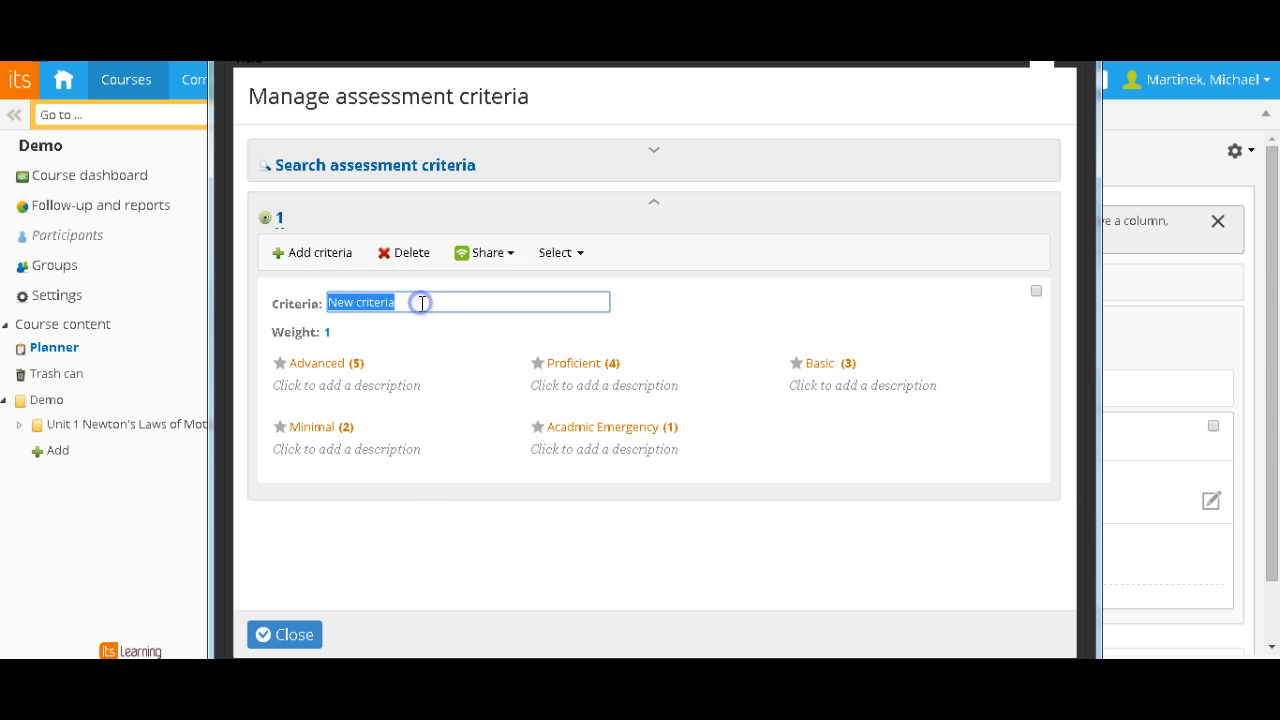
drag(410, 299, 317, 317)
click(281, 232)
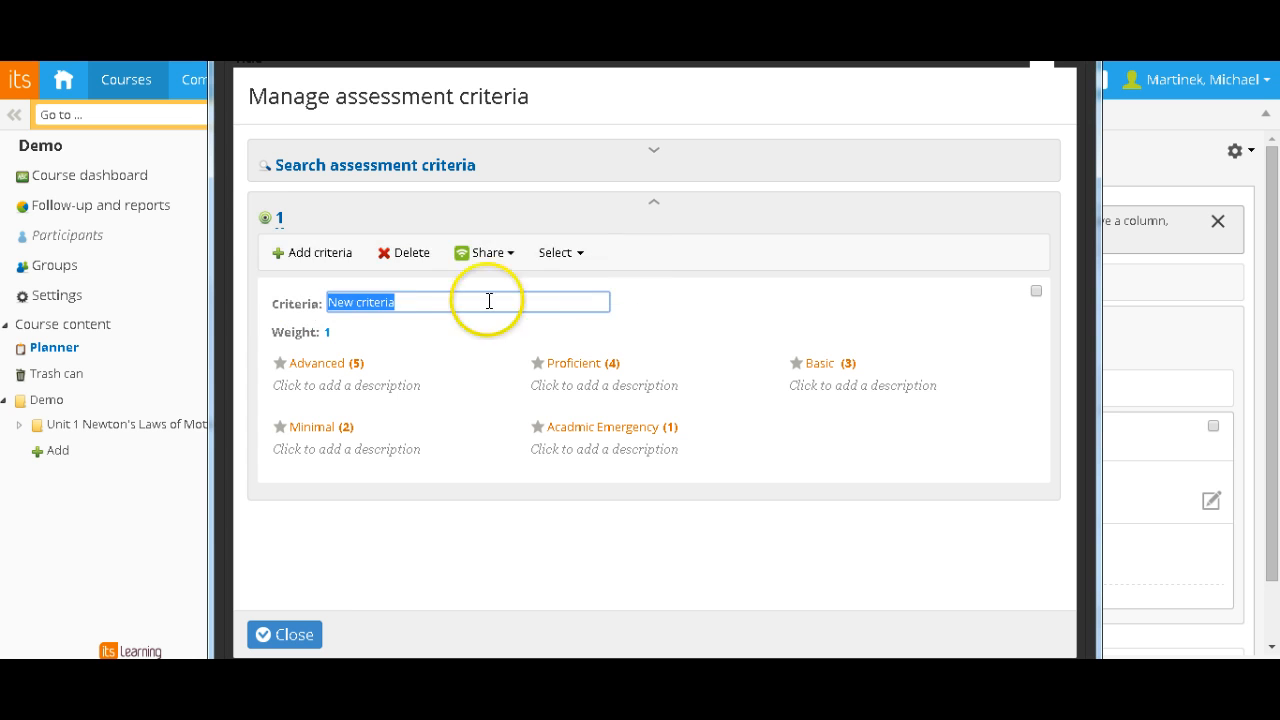
mouse_move(280, 228)
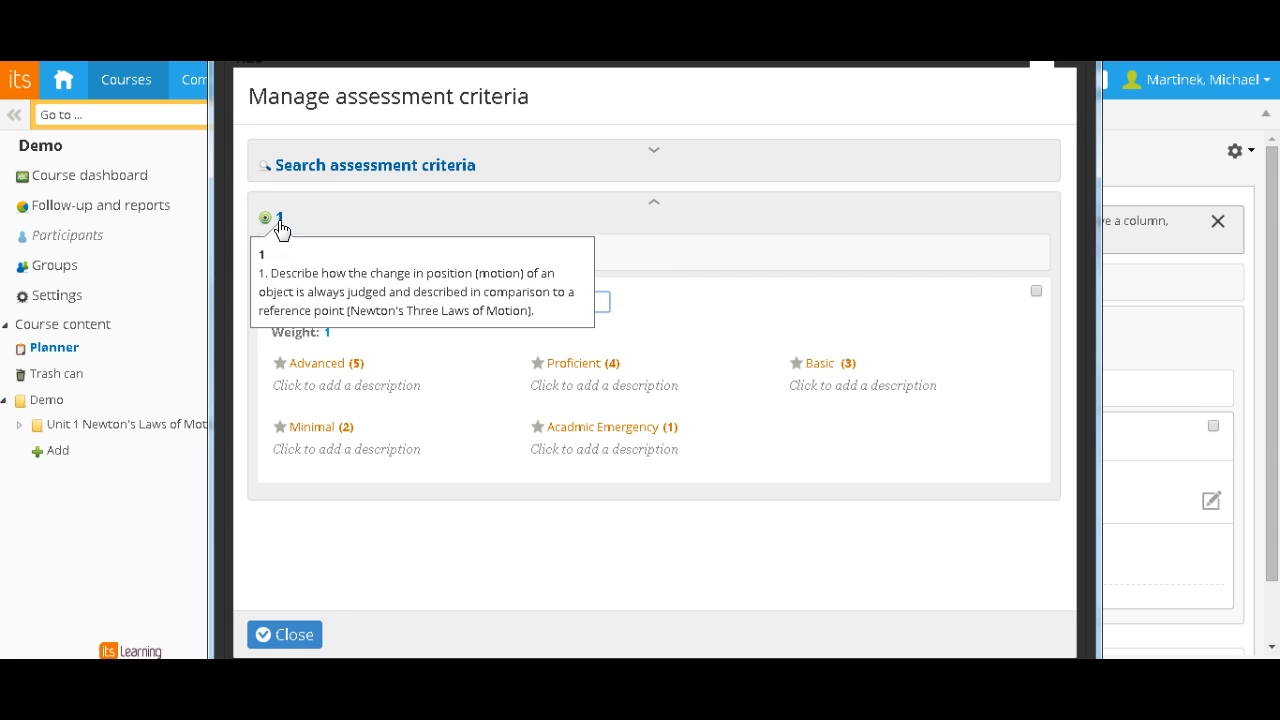
click(602, 299)
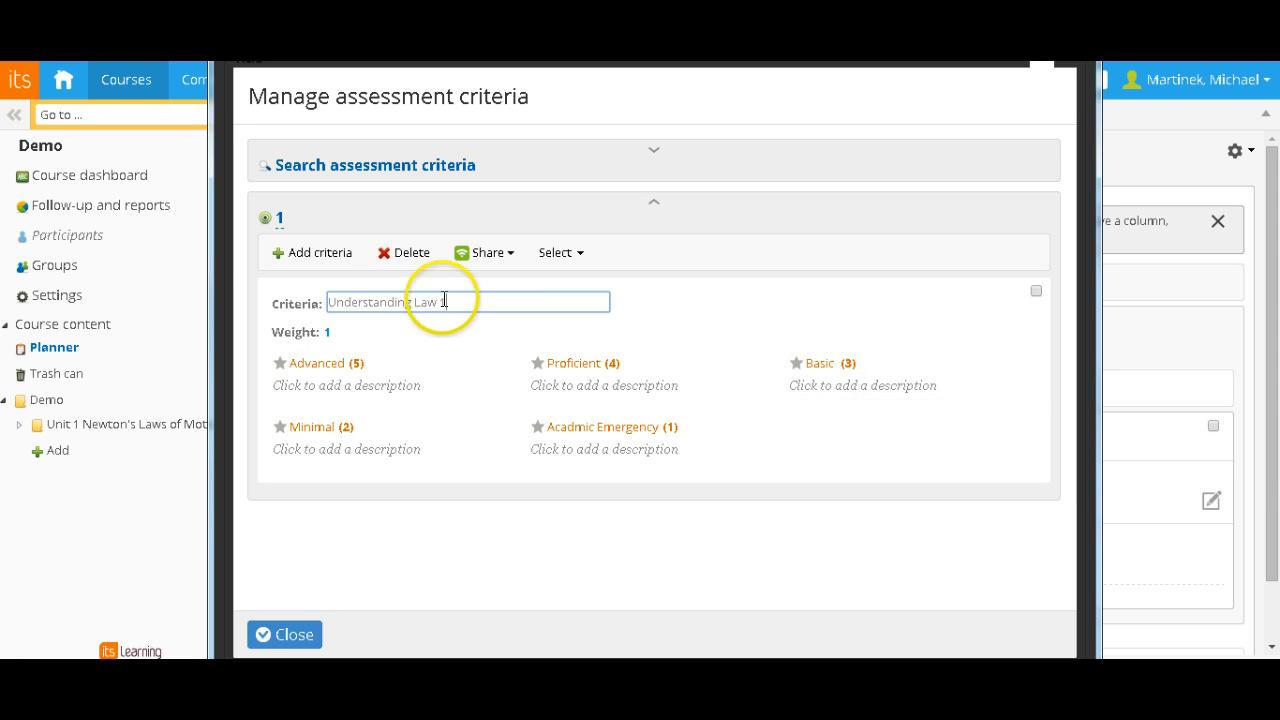
- Add two more criteria to learning objective 1, named "Understanding Law 2" and "Understanding Law 3"
click(287, 260)
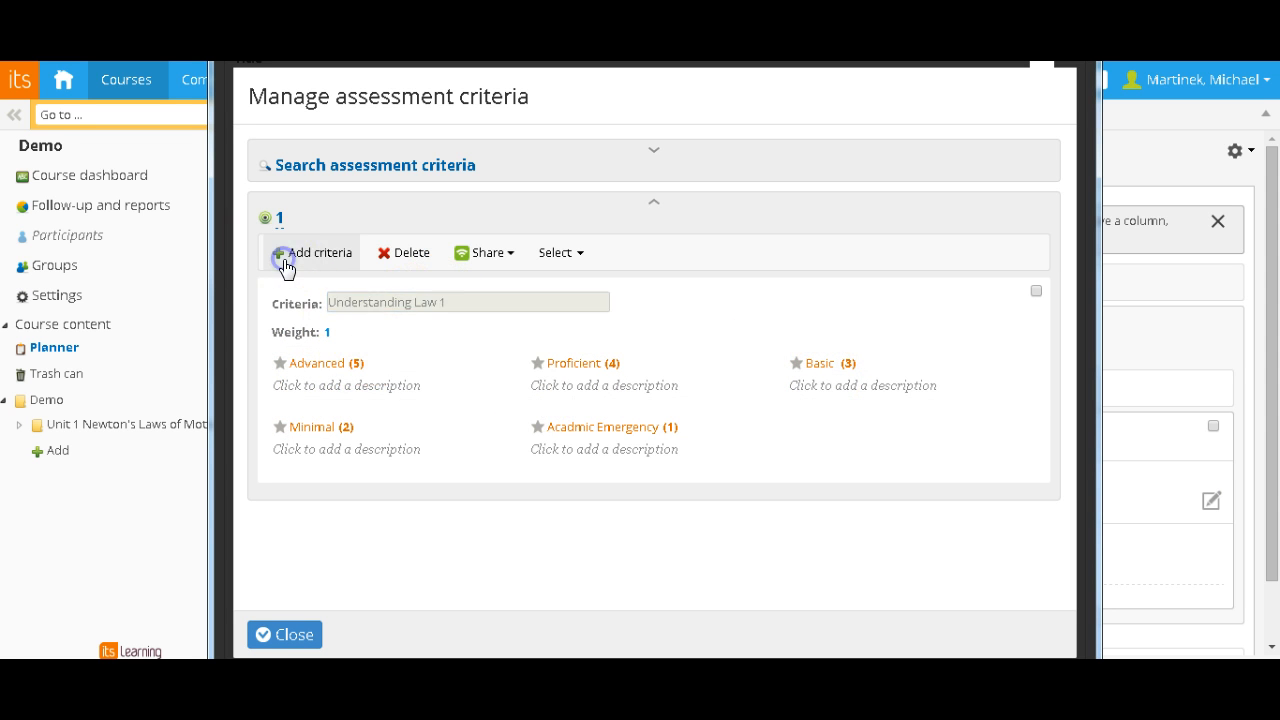
click(400, 384)
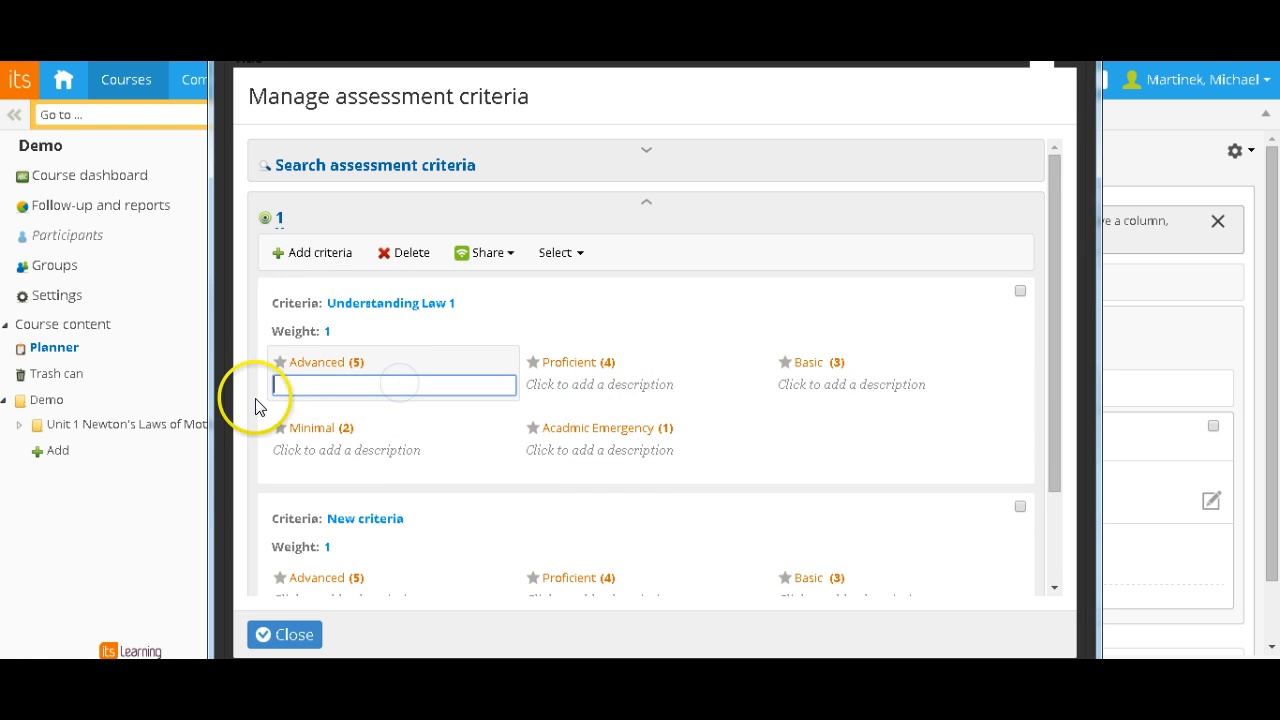
click(404, 519)
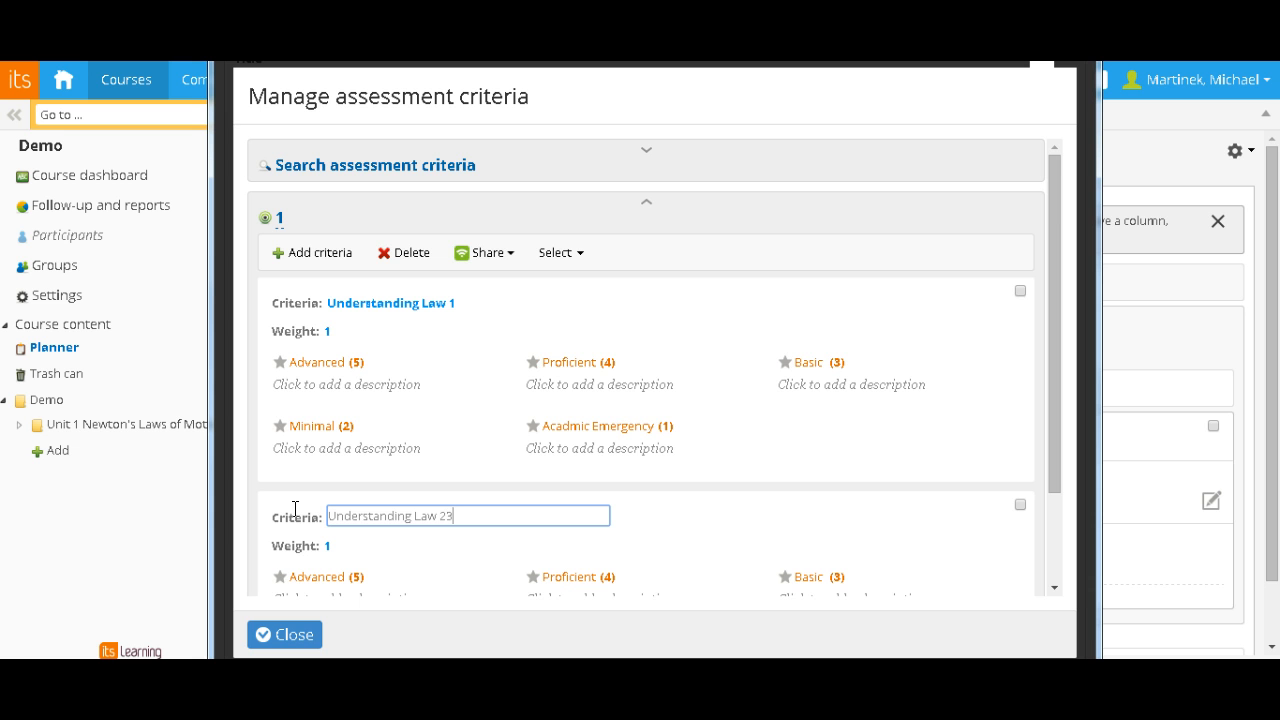
scroll(395, 476, down, 2)
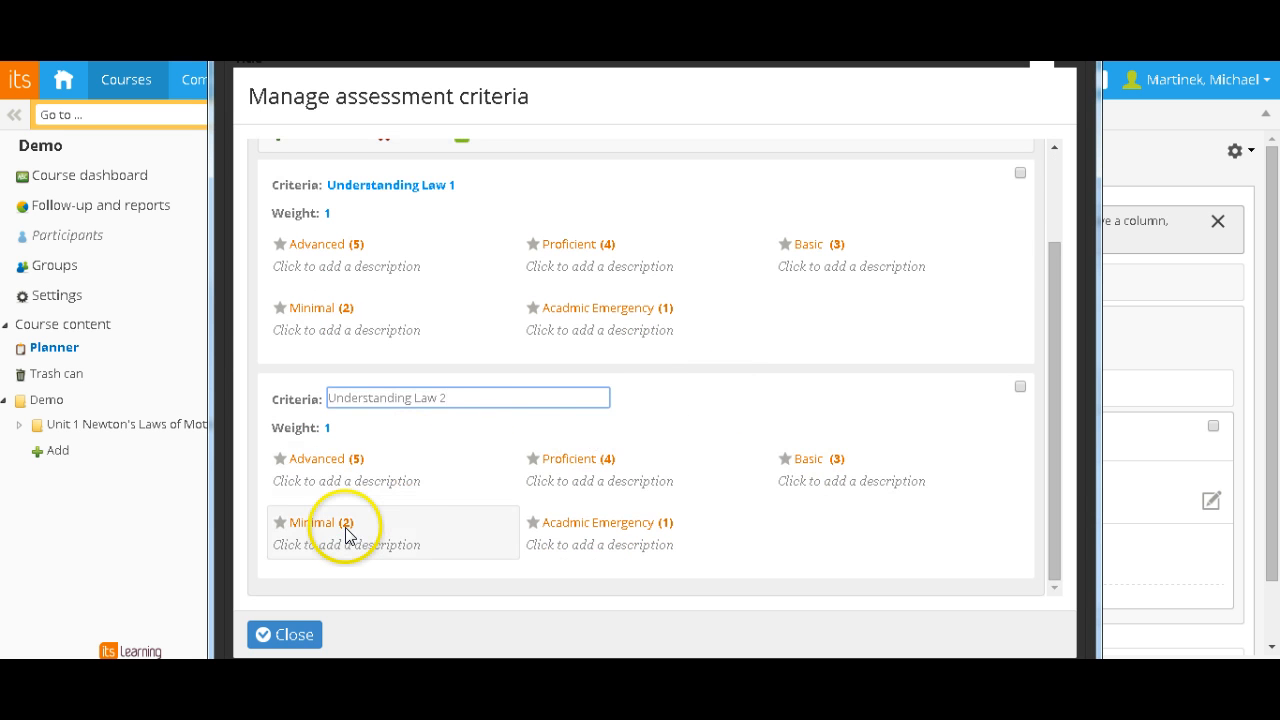
scroll(345, 533, up, 2)
click(335, 251)
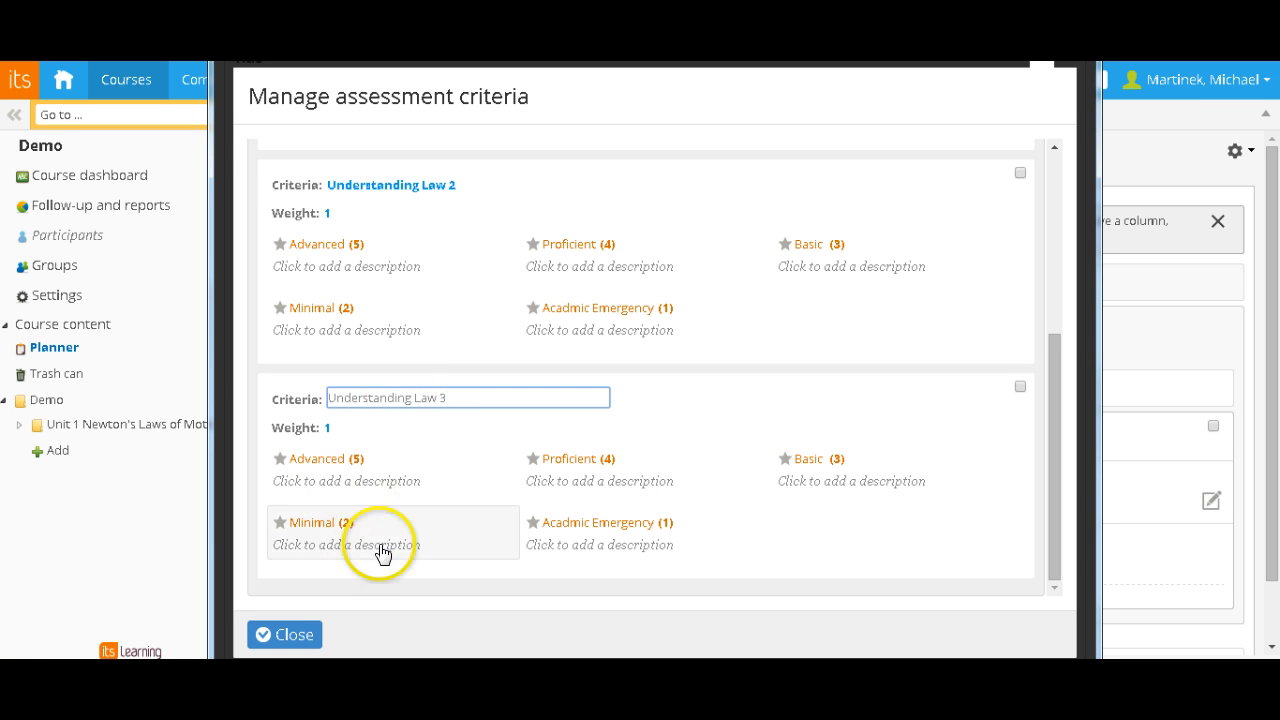
- Review the three criteria of learning objective 1 and their weight settings, and close the assessment criteria manager
scroll(440, 440, up, 5)
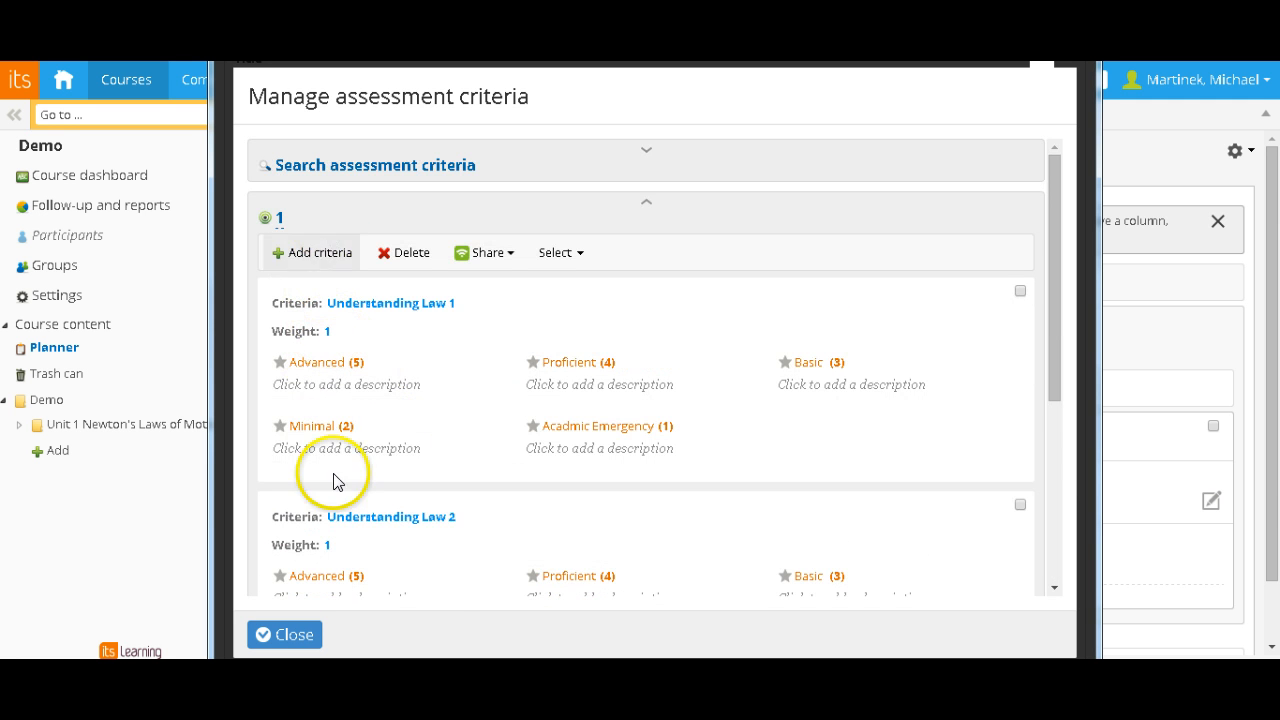
scroll(445, 372, down, 1)
scroll(445, 372, down, 3)
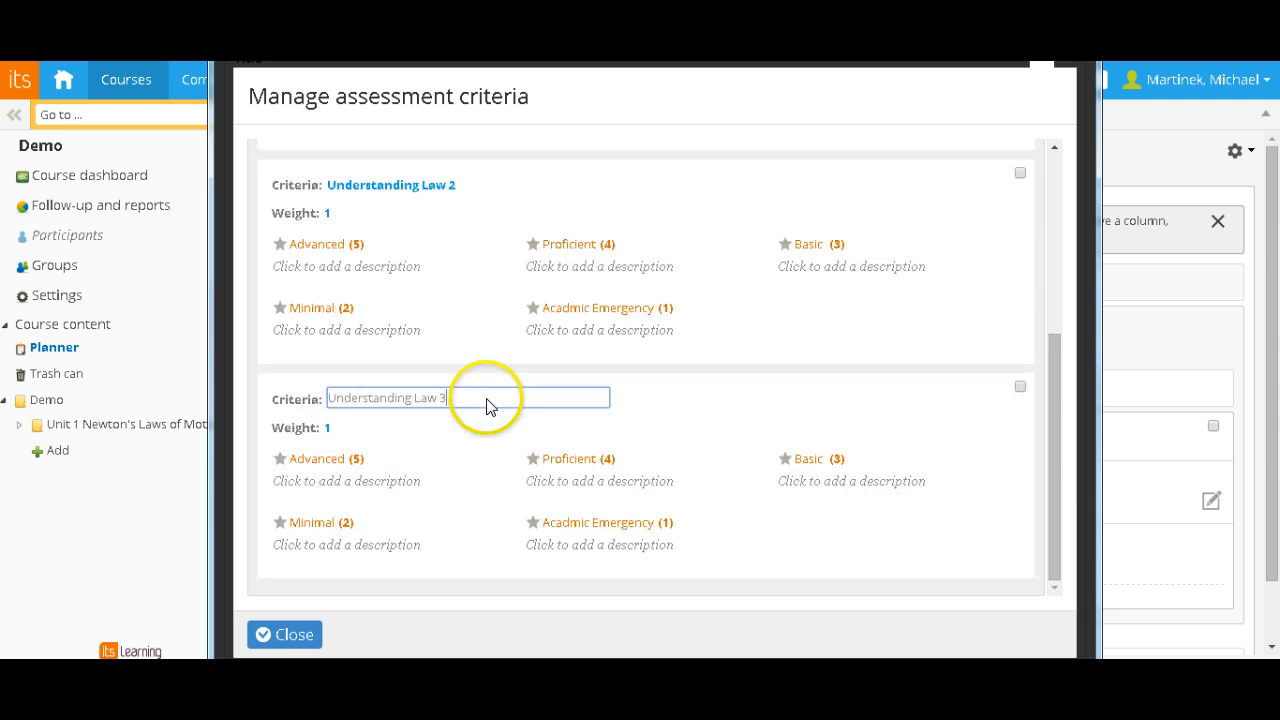
click(329, 429)
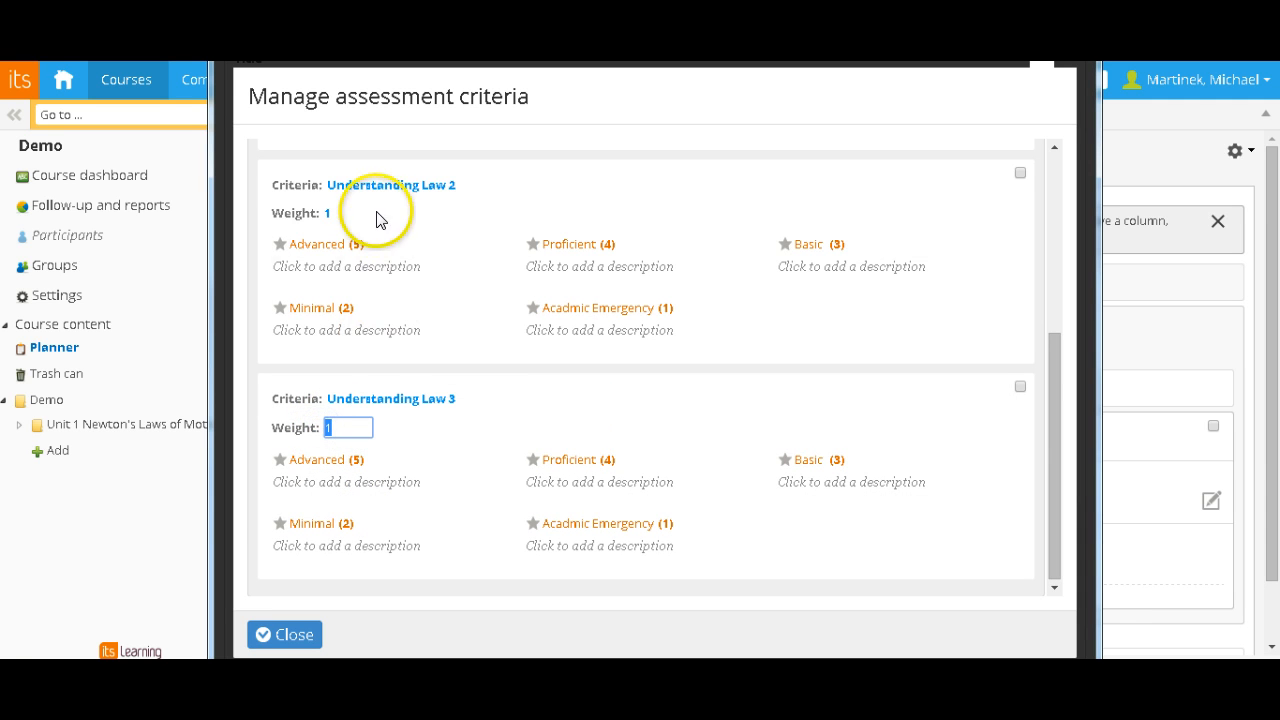
scroll(497, 312, up, 5)
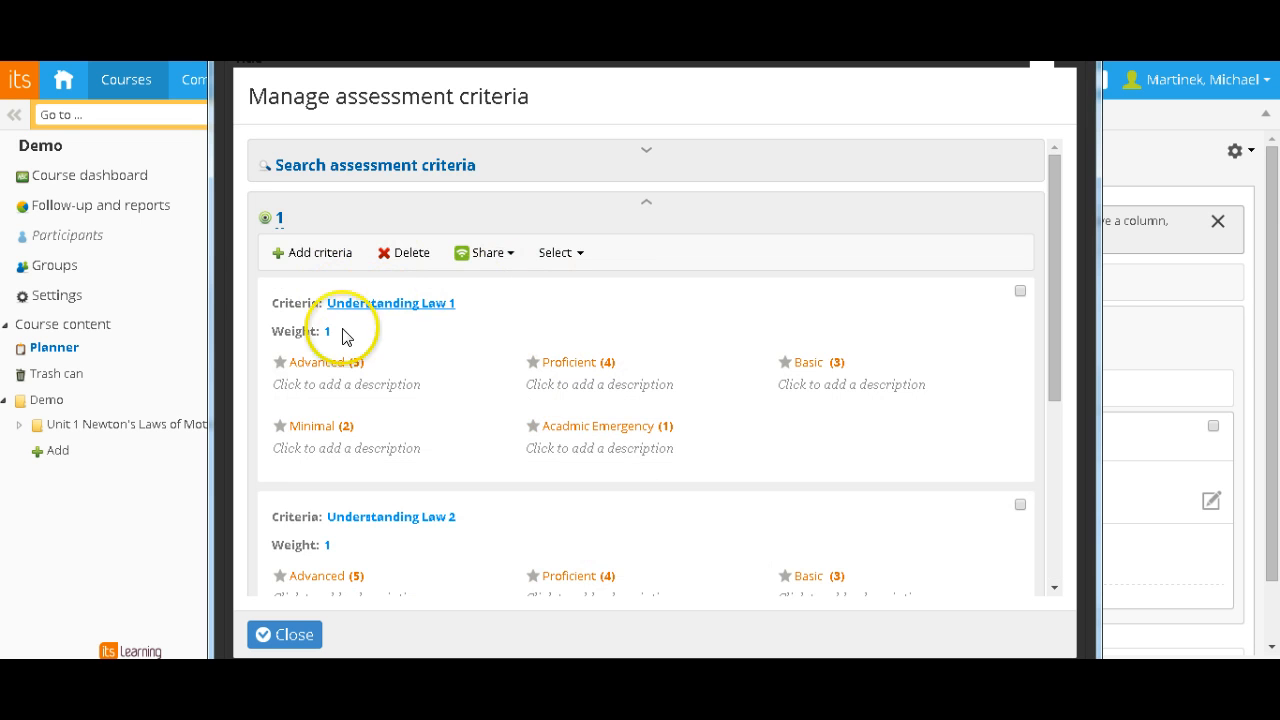
scroll(557, 346, down, 3)
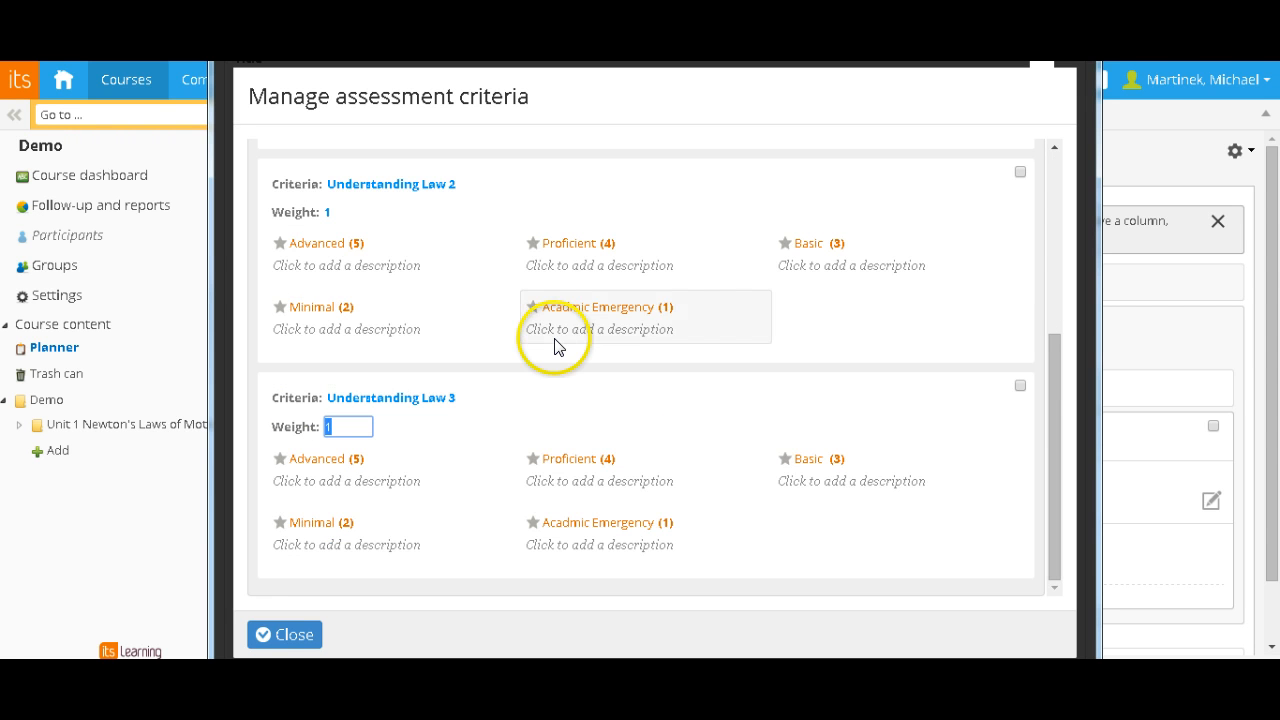
scroll(486, 523, up, 4)
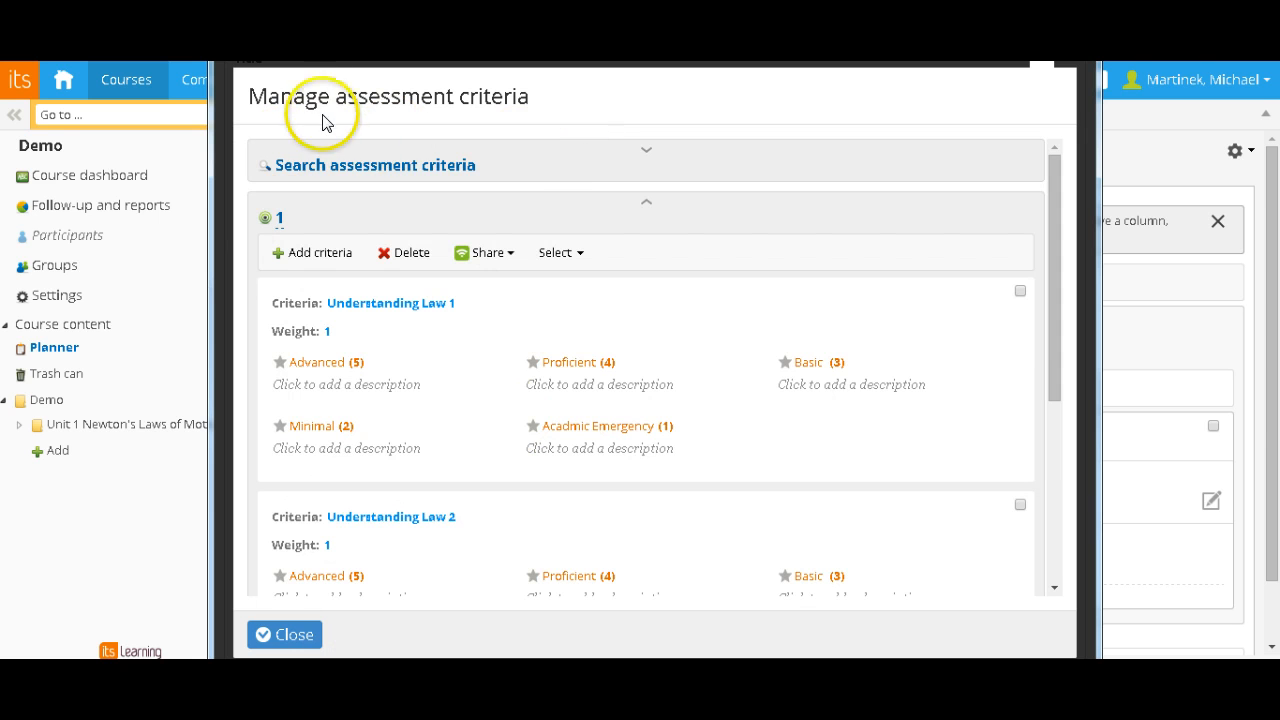
scroll(373, 457, down, 3)
click(330, 427)
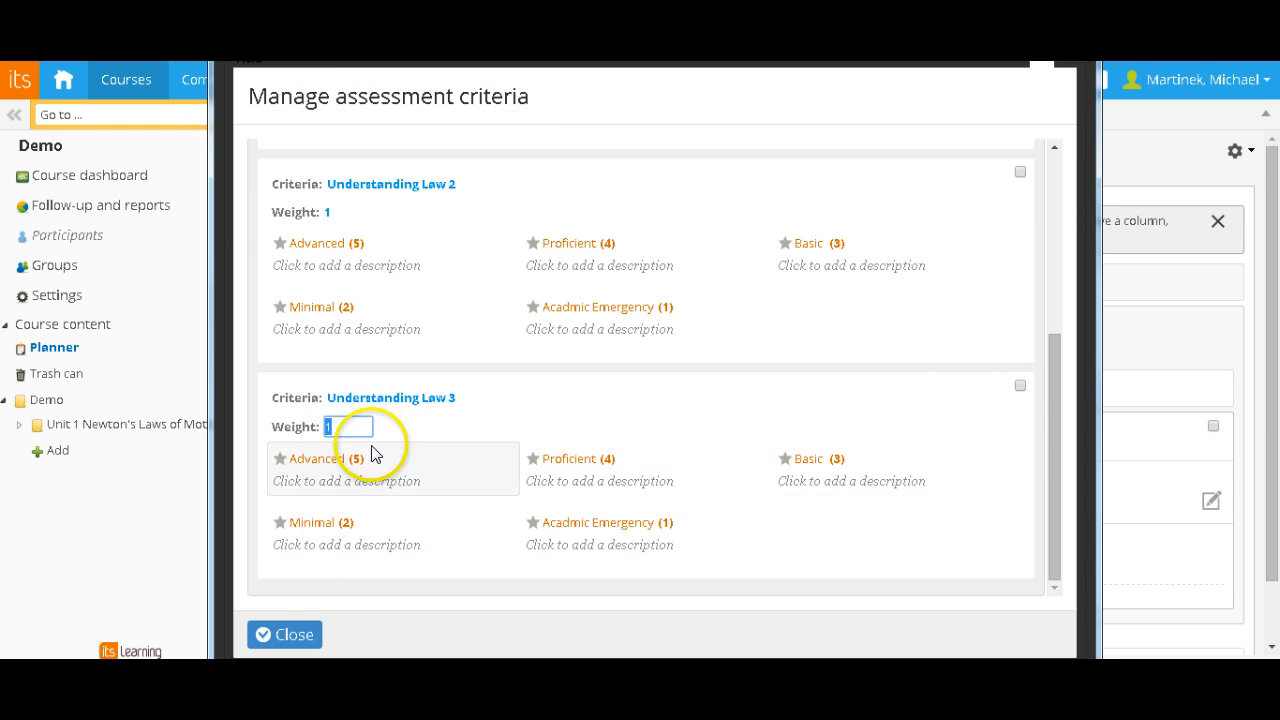
scroll(360, 460, up, 4)
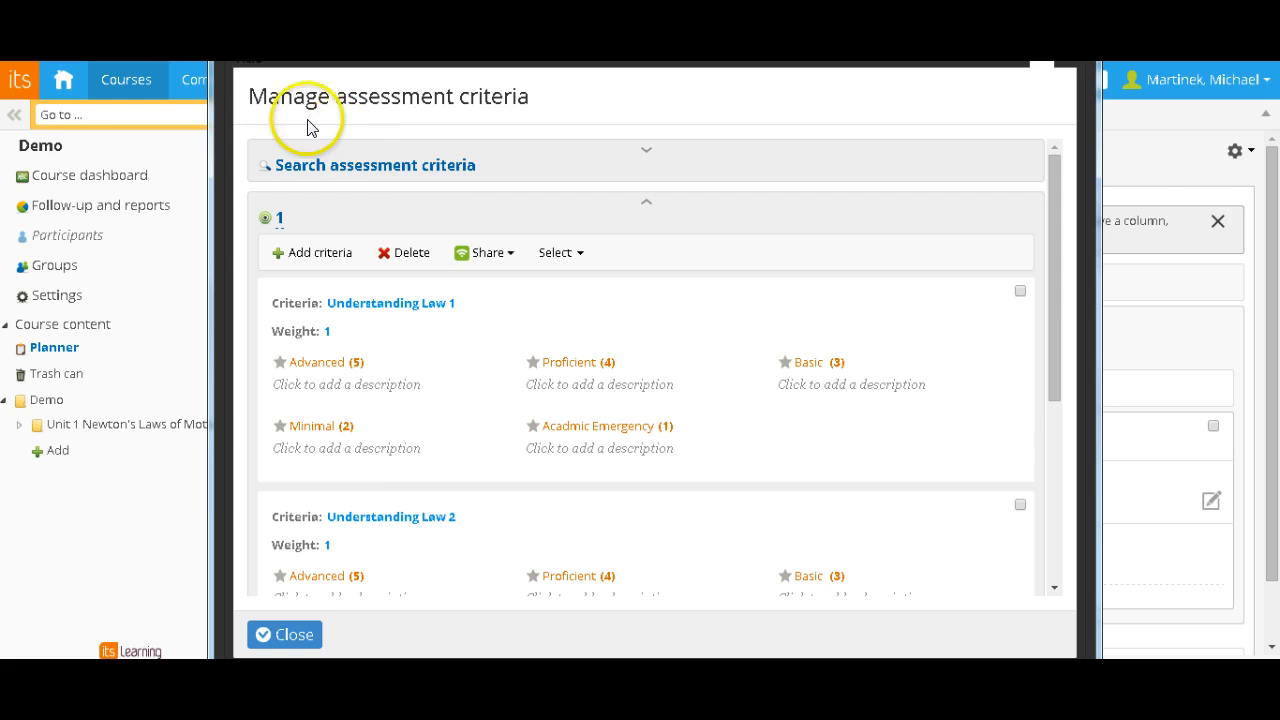
scroll(364, 570, down, 3)
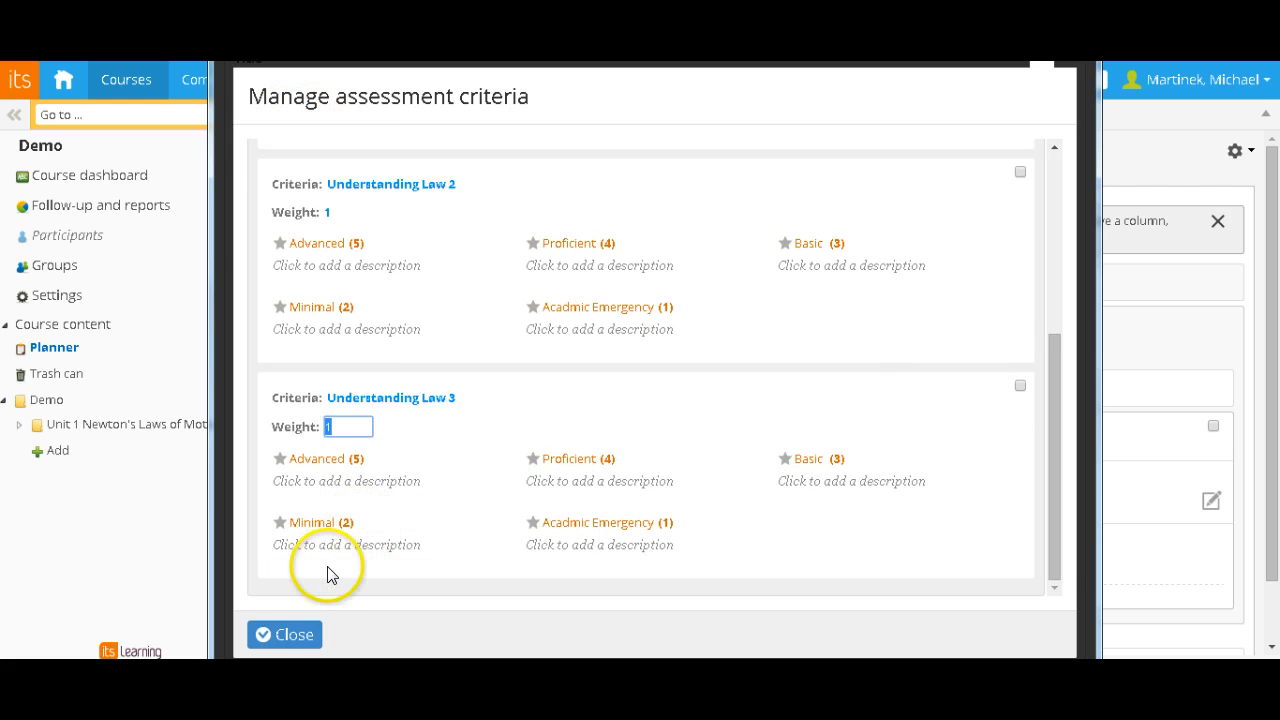
click(290, 636)
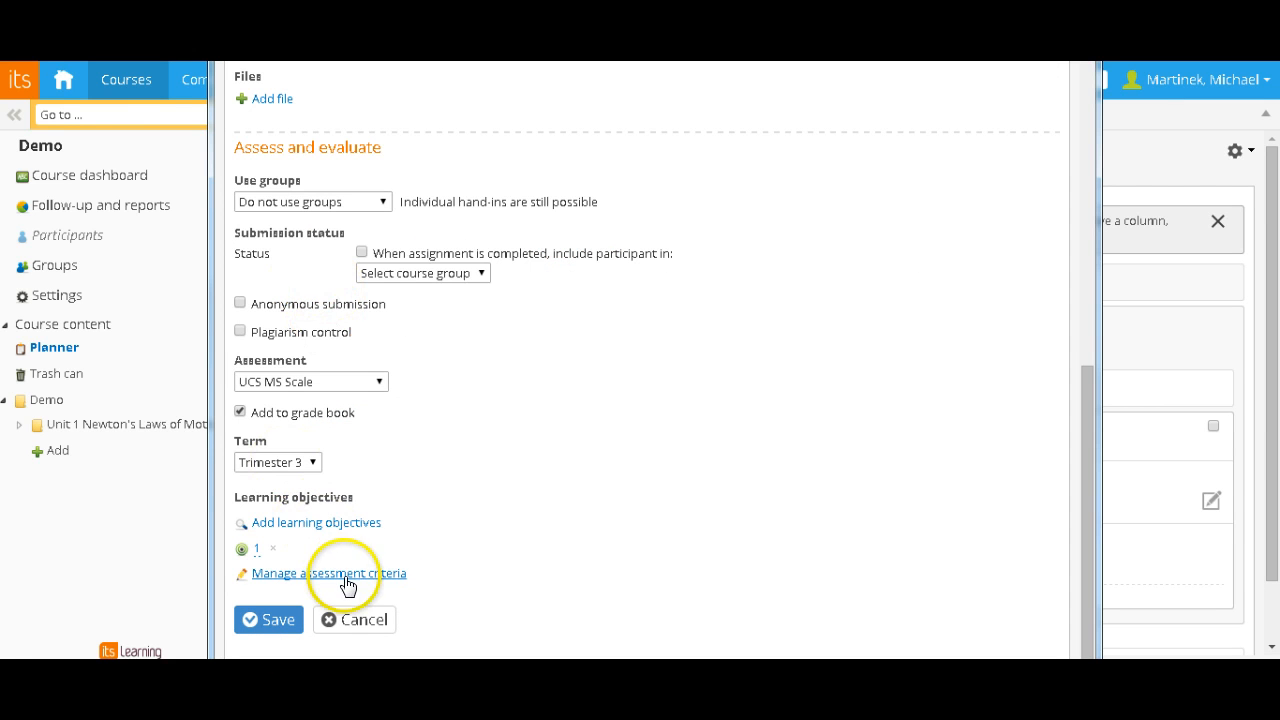
- Review the assignment's description and objective, save it, and expand the Unit 1 Newton's Laws of Motion folder in the course content
mouse_move(257, 562)
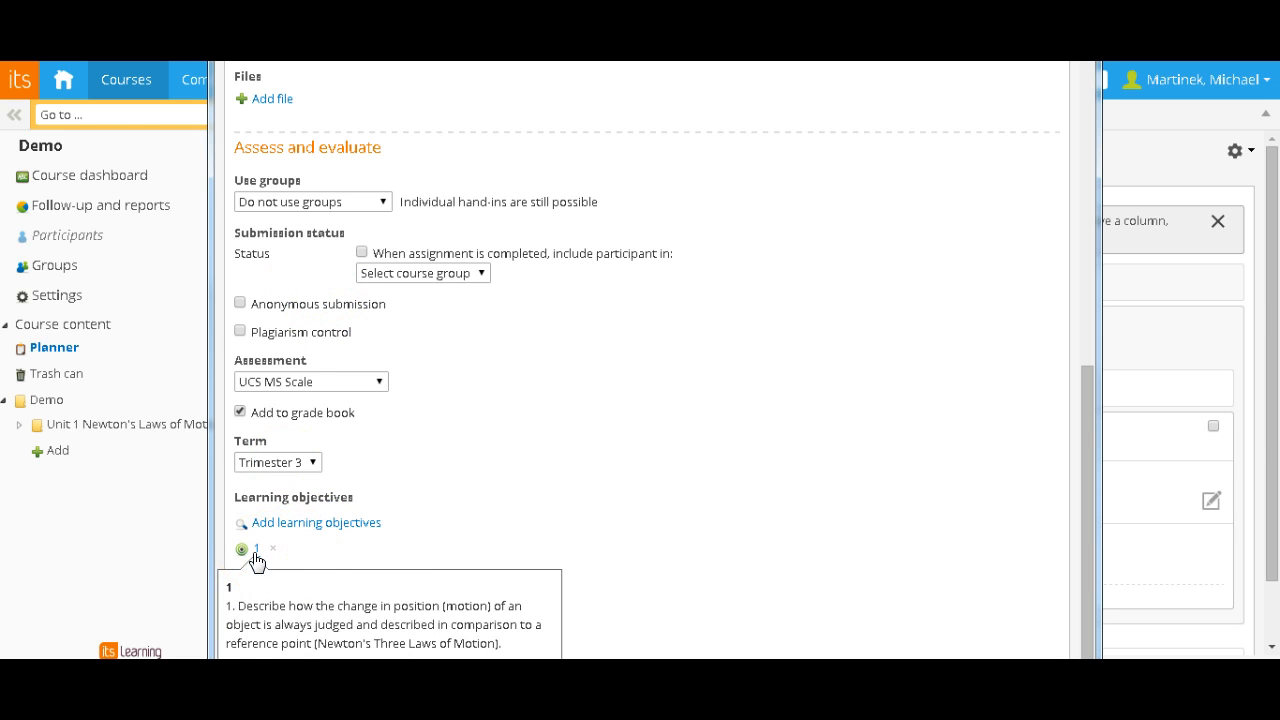
scroll(394, 486, up, 5)
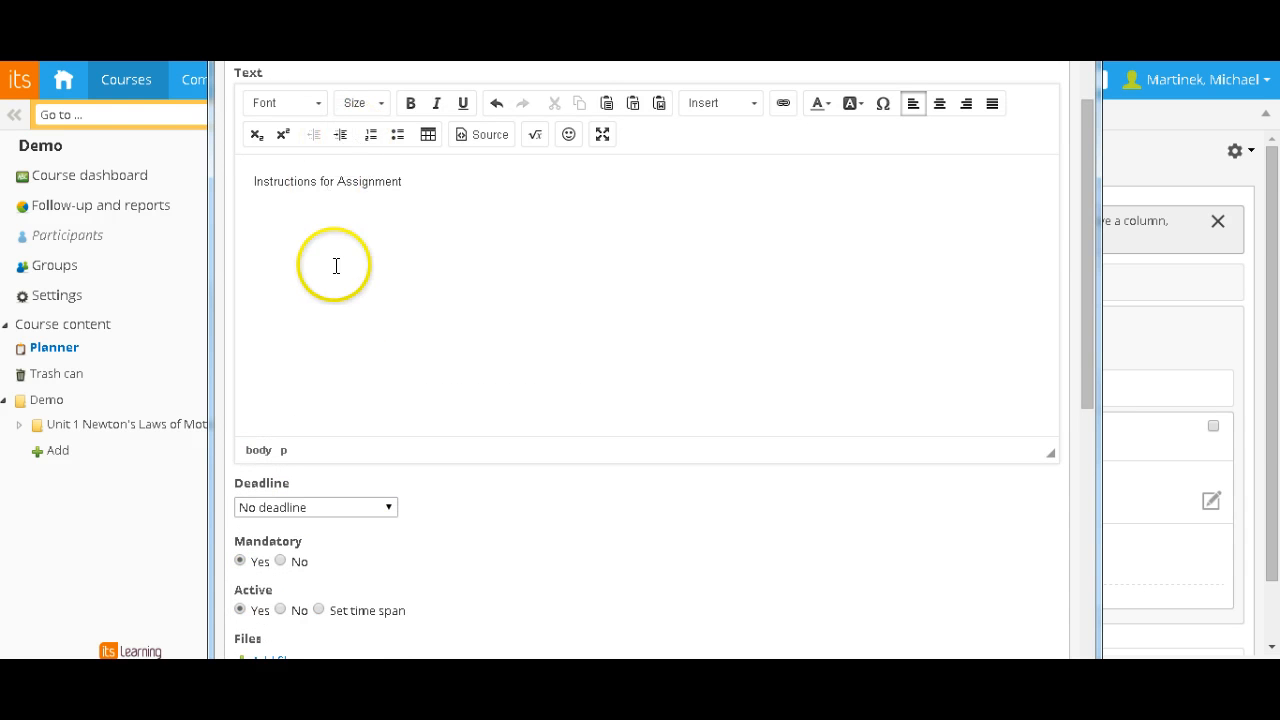
scroll(409, 325, down, 5)
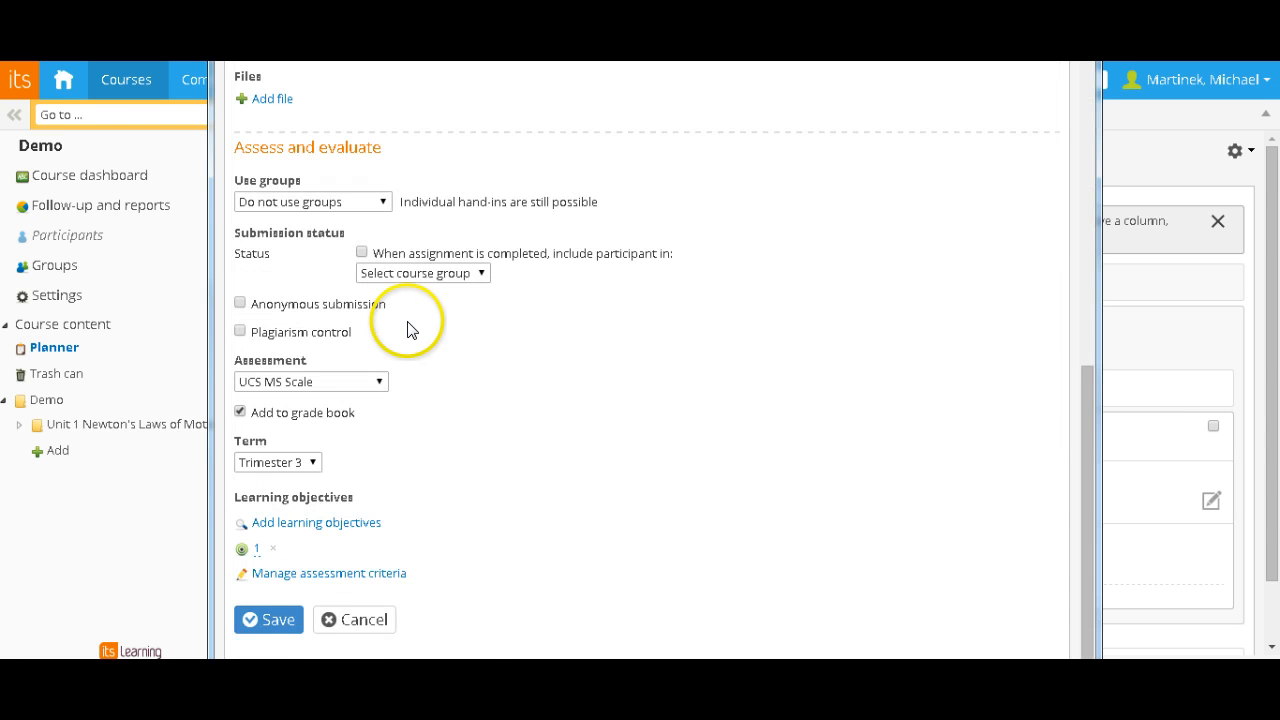
click(268, 621)
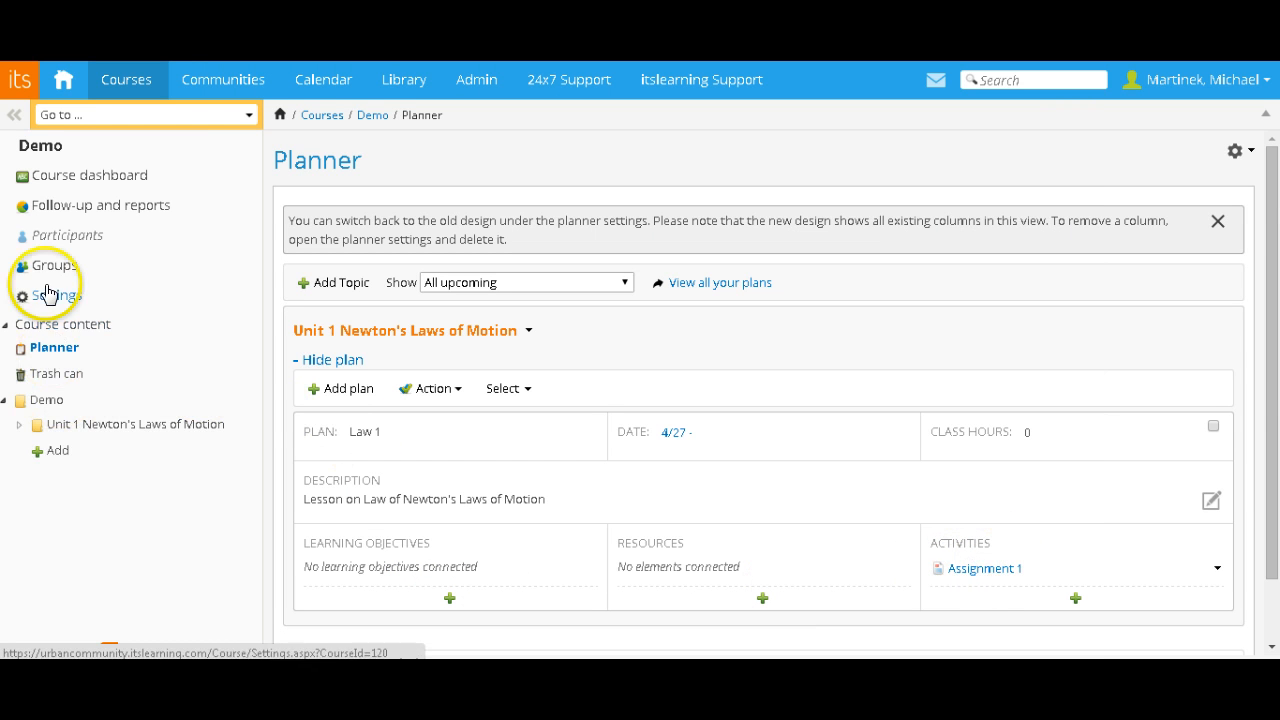
click(24, 428)
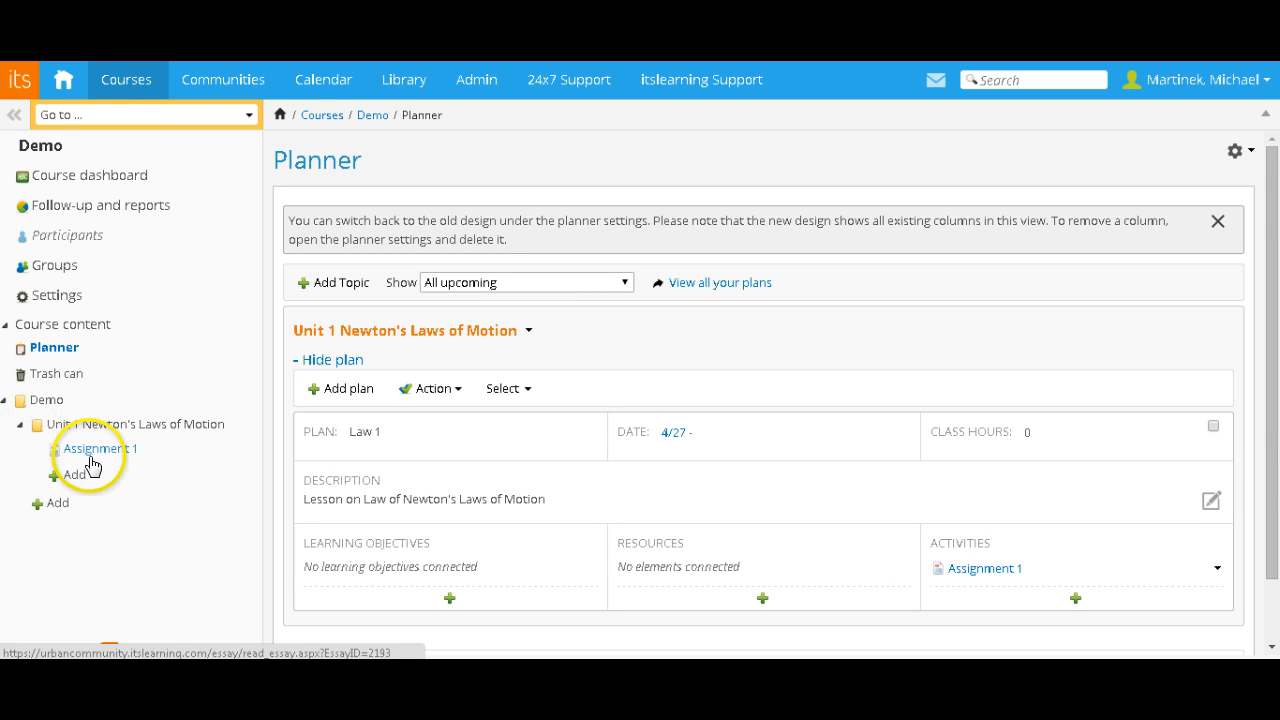
- Examine the activity types that can be created for the Law 1 plan, and close the dialog without adding one
click(1075, 600)
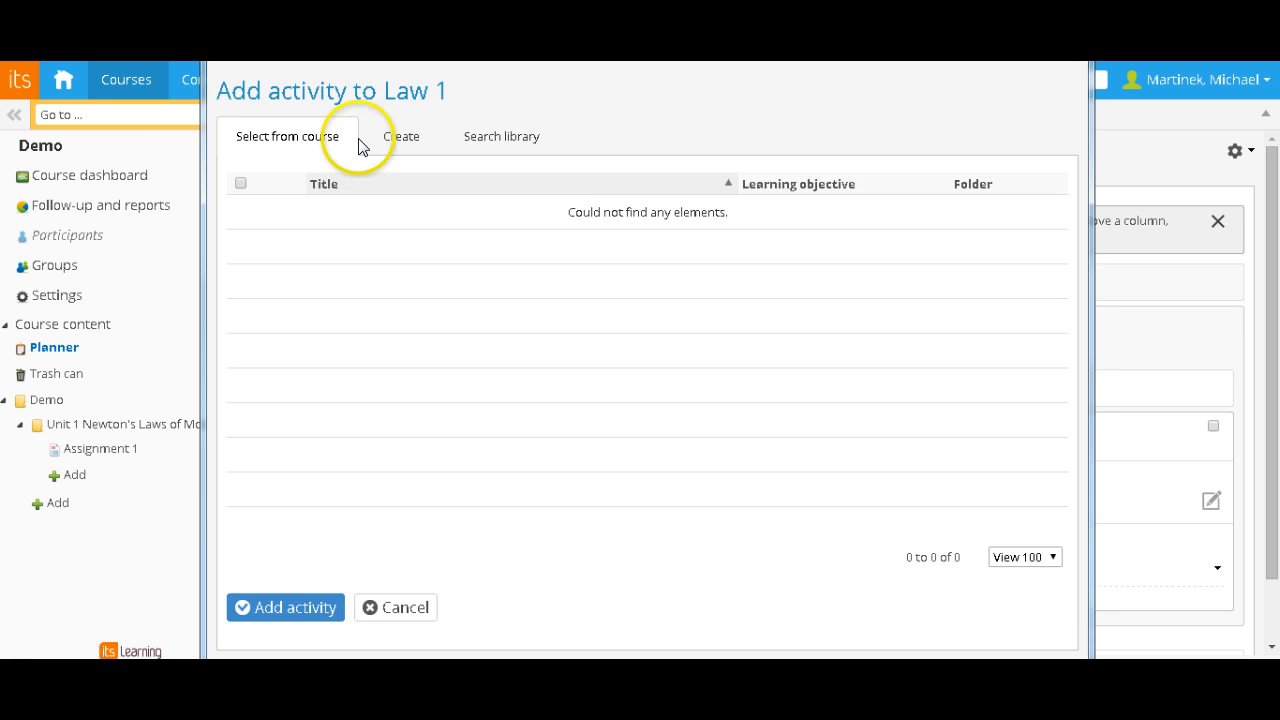
click(386, 141)
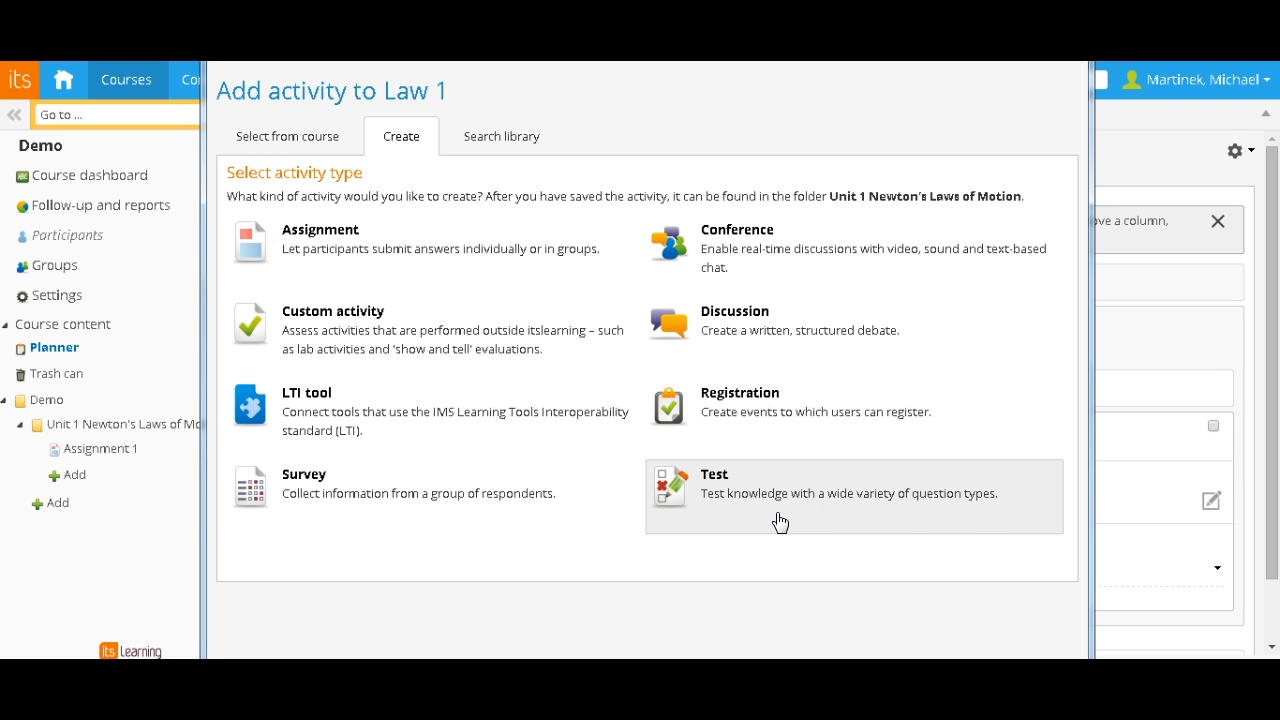
click(498, 503)
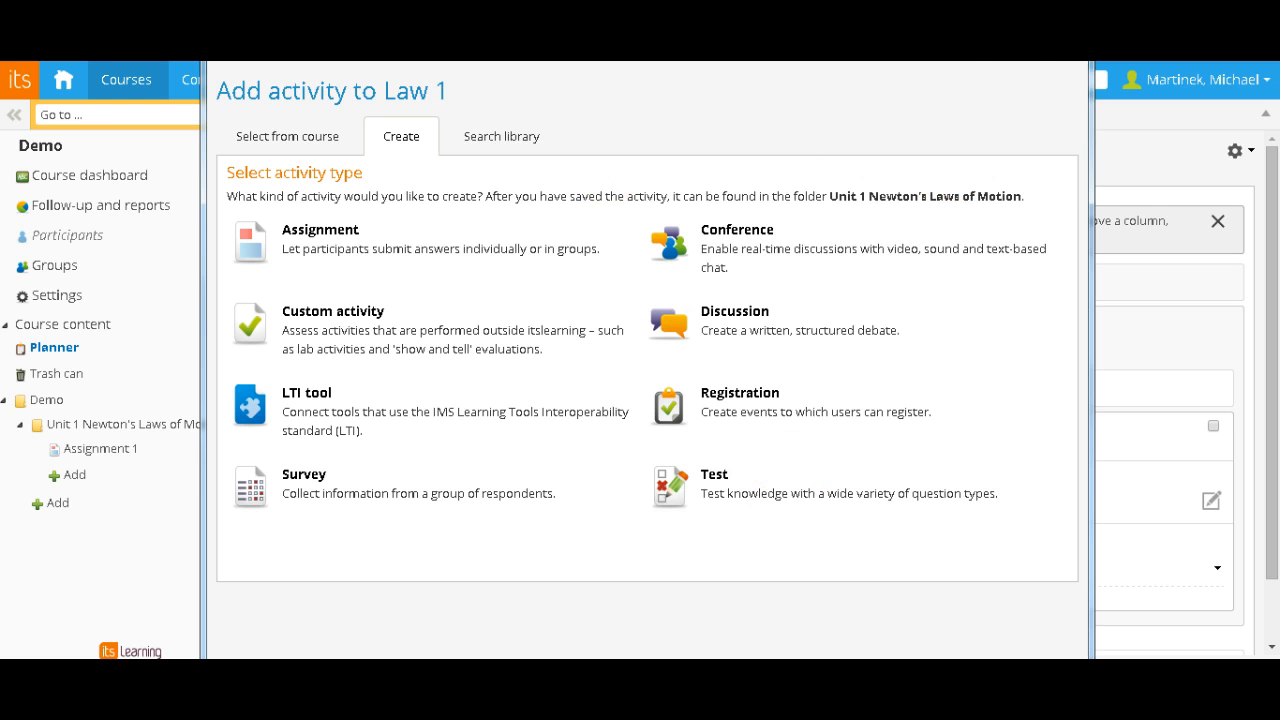
click(1073, 62)
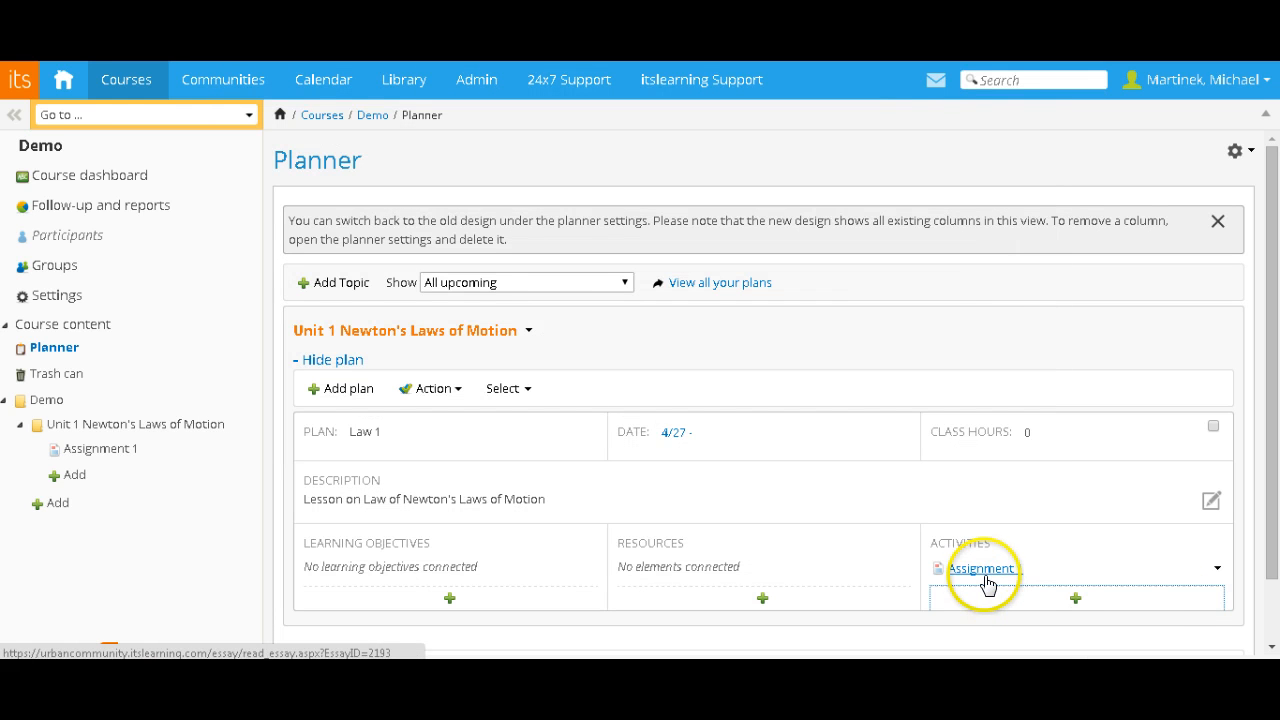